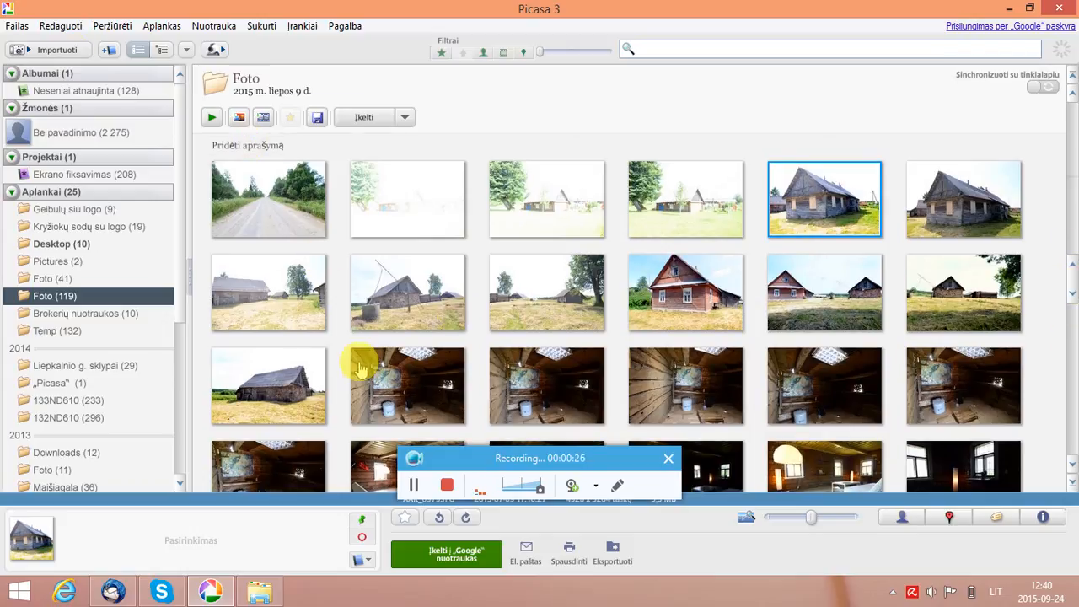
Step: Open a dark cabin interior photo from the Foto folder for editing and advance to AAK_0994.JPG, the room with the white sofa
click(407, 371)
double_click(407, 371)
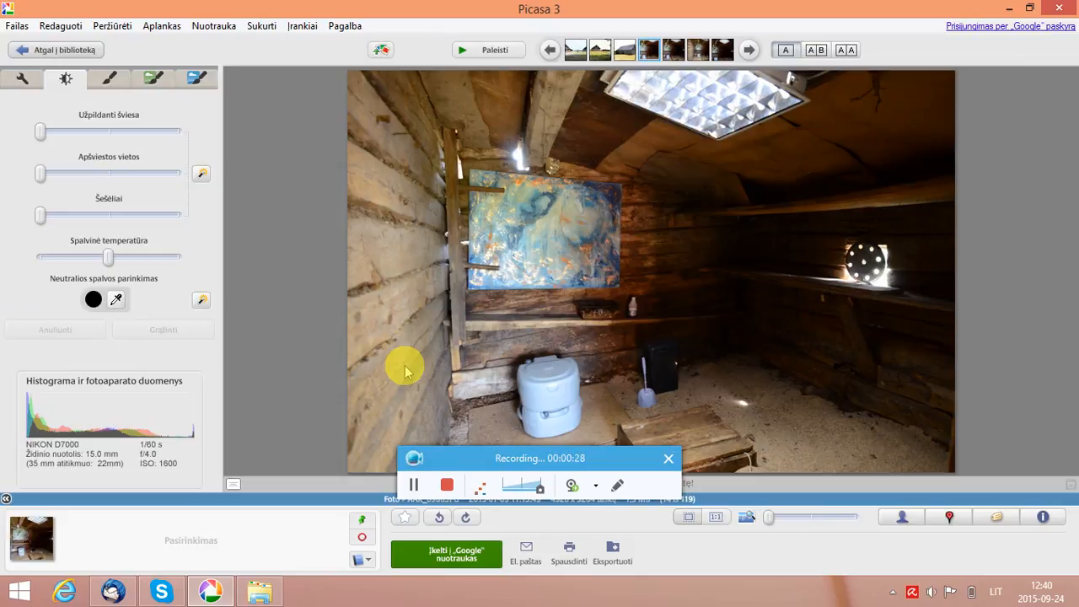
click(751, 49)
click(754, 50)
click(758, 51)
click(758, 50)
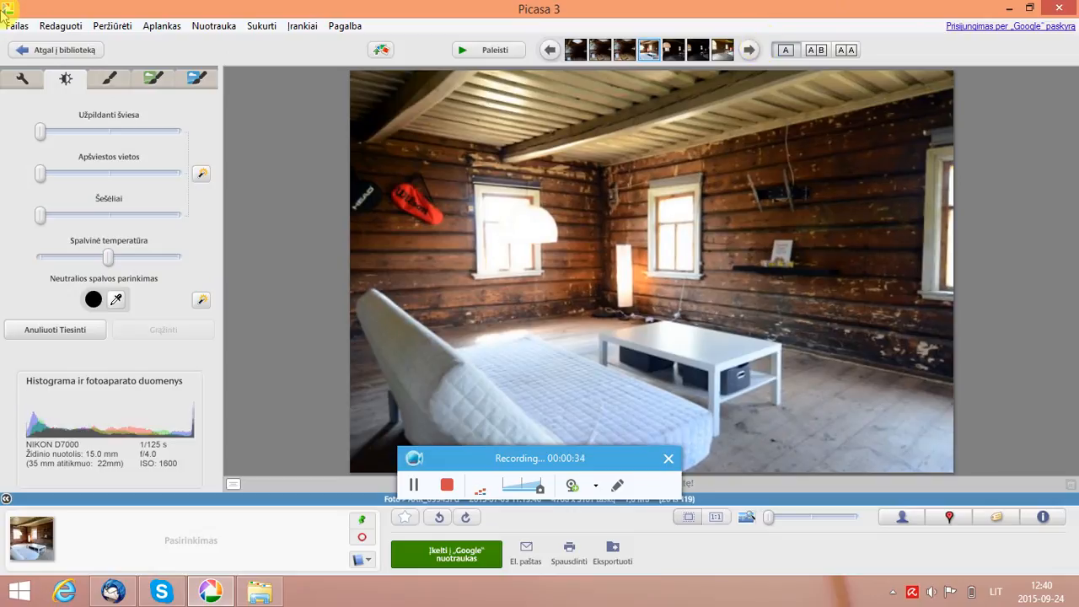
Step: Start cropping the photo with the 10 x 15 format and go through the three suggested crops, ending on the third
click(19, 81)
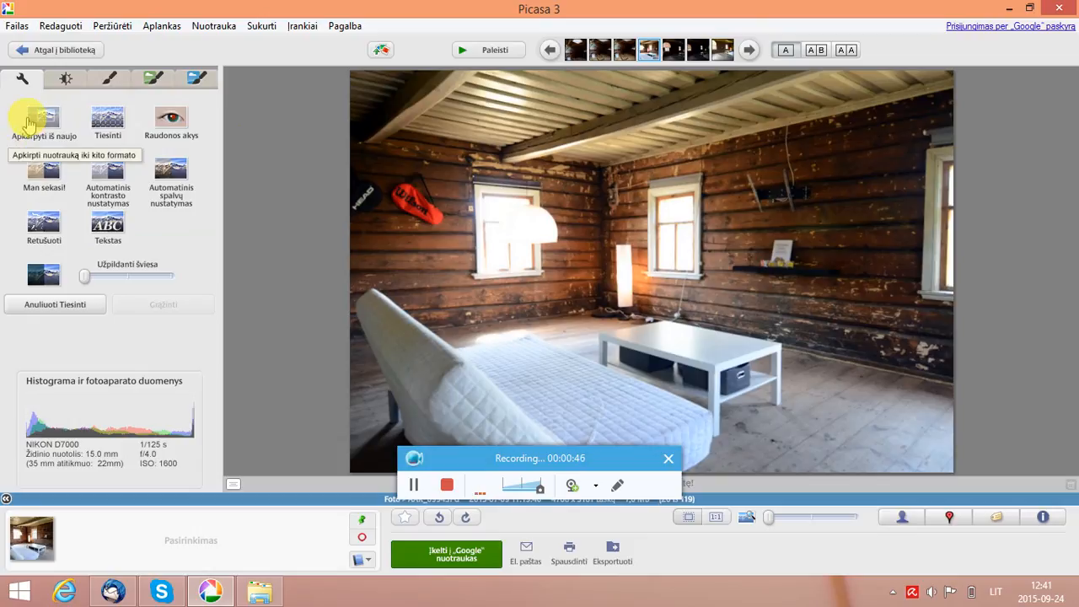
click(29, 123)
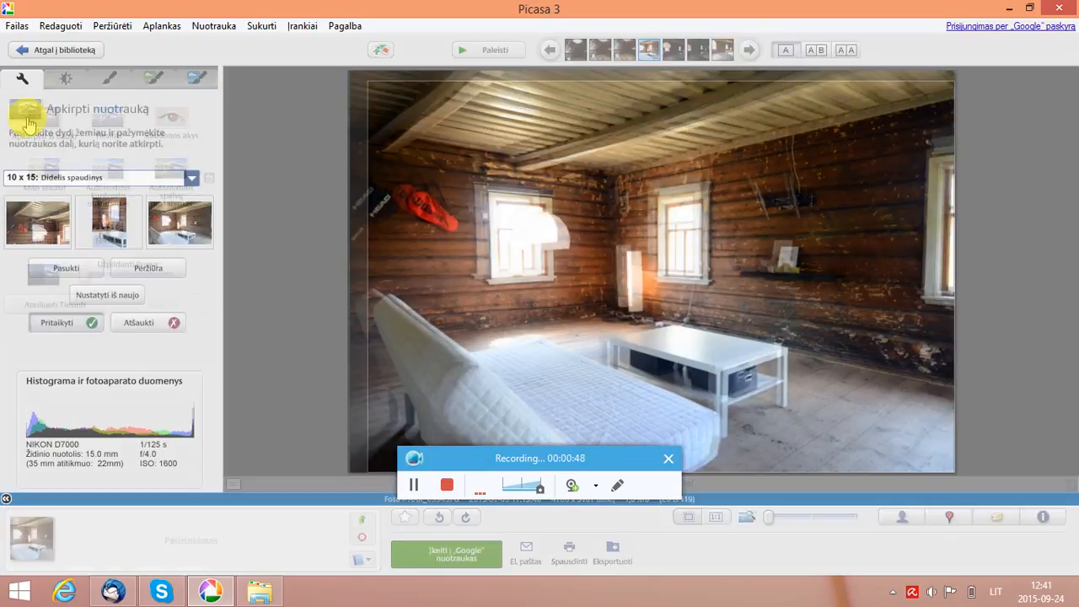
click(37, 178)
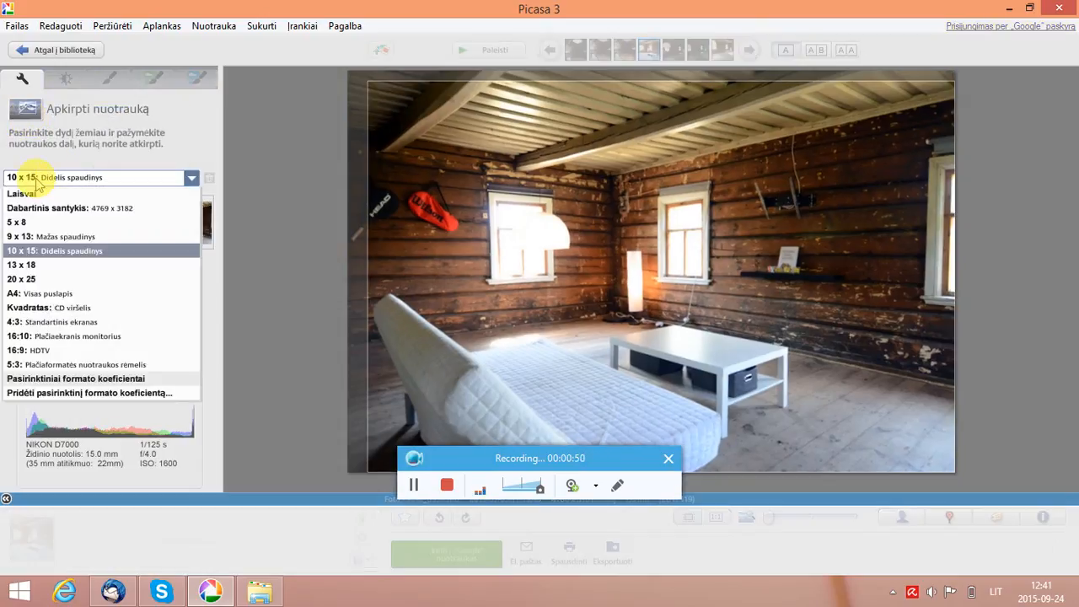
click(39, 249)
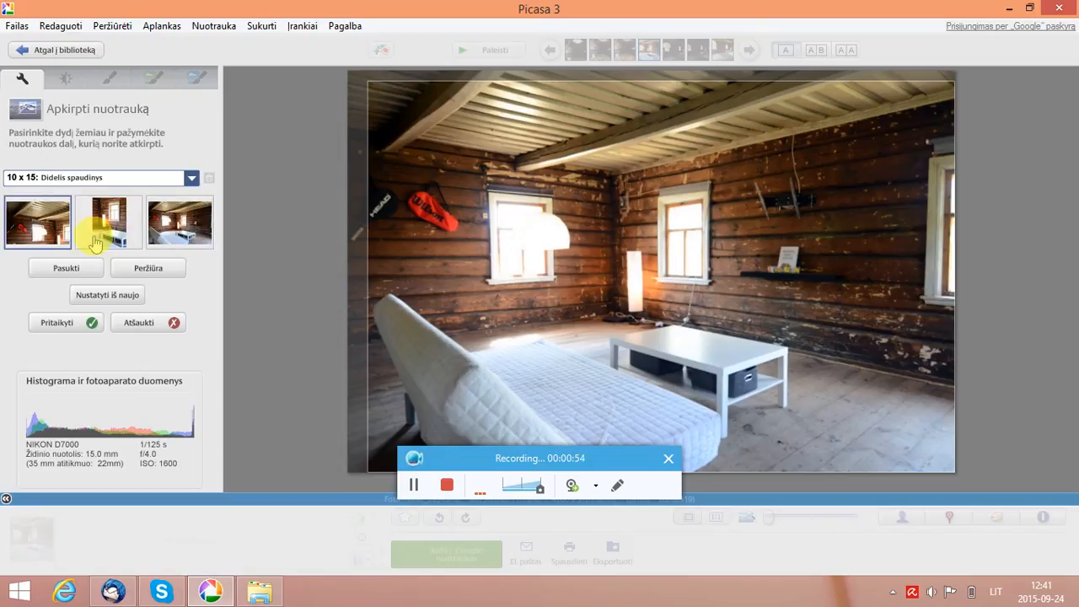
click(42, 224)
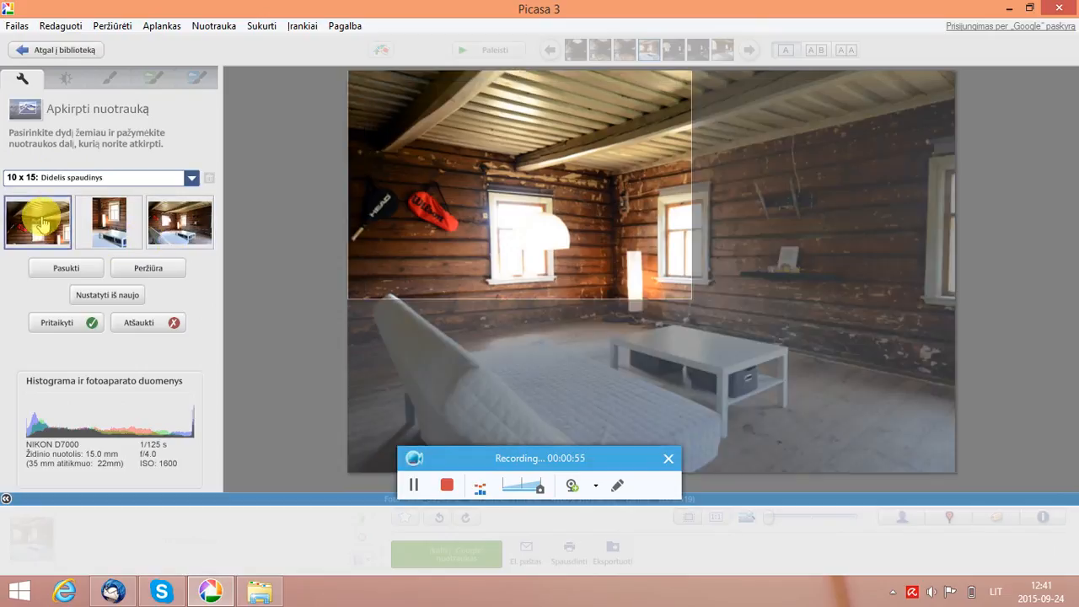
click(108, 221)
click(176, 231)
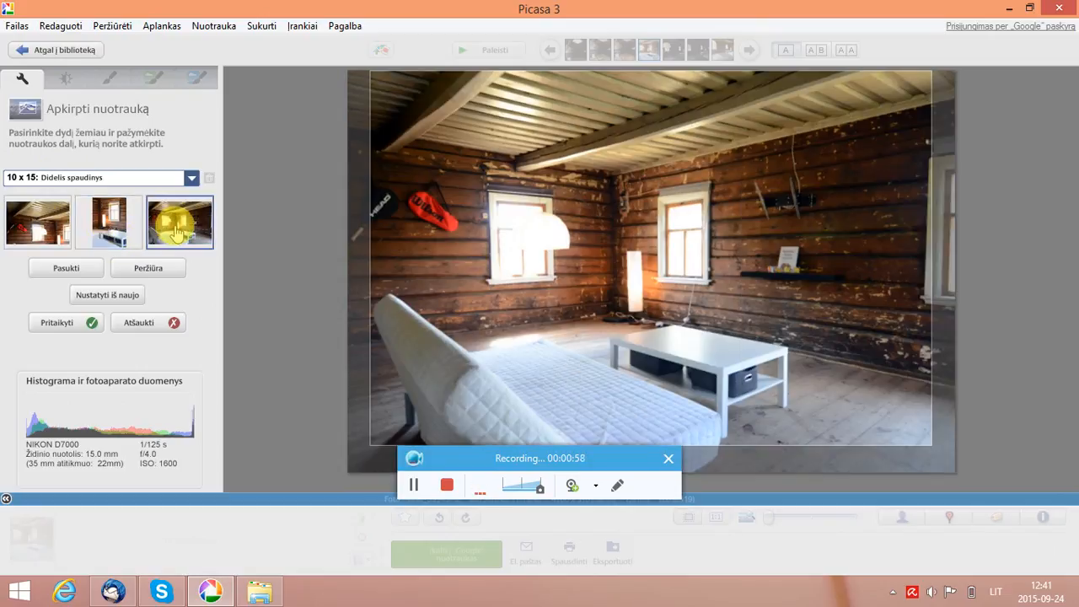
Step: Move and enlarge the crop frame to cut off the window at the photo's right edge, and apply the crop
drag(548, 189, 445, 229)
click(179, 224)
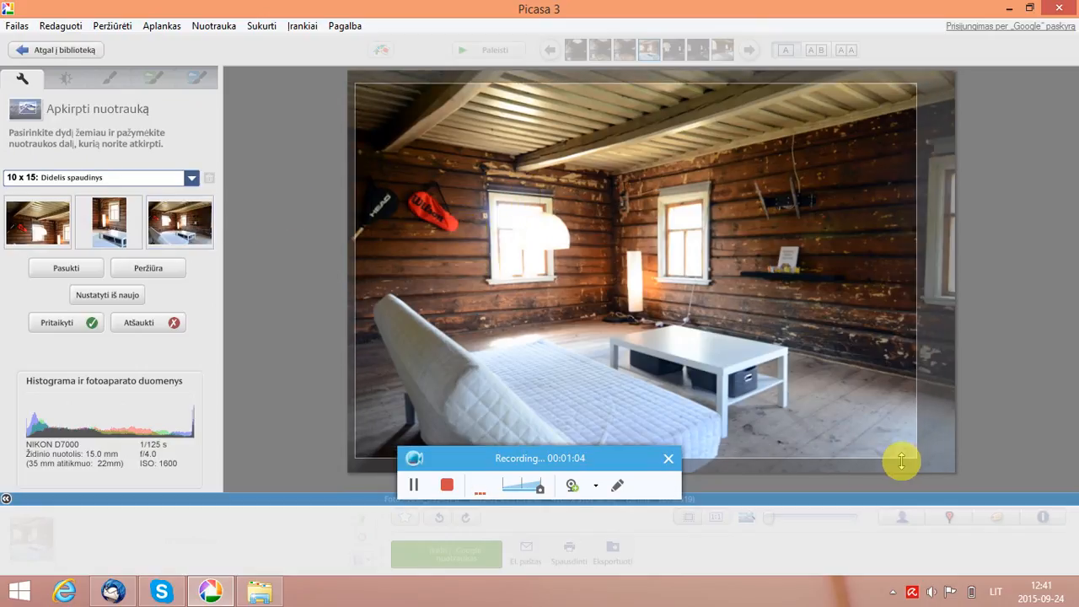
drag(915, 461, 941, 482)
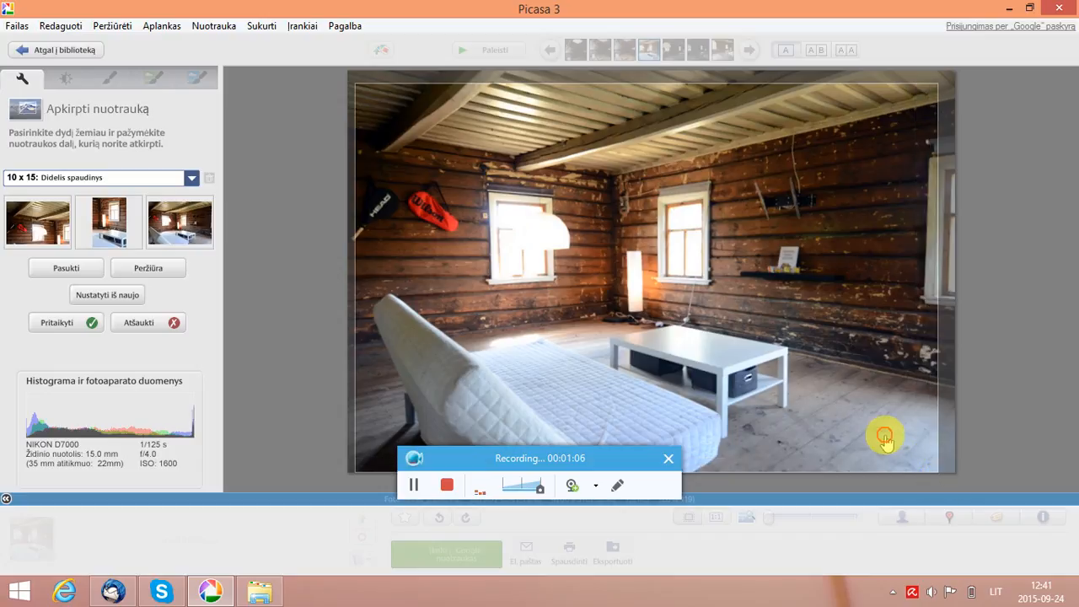
mouse_move(882, 434)
mouse_down()
mouse_move(900, 436)
mouse_move(877, 438)
mouse_up()
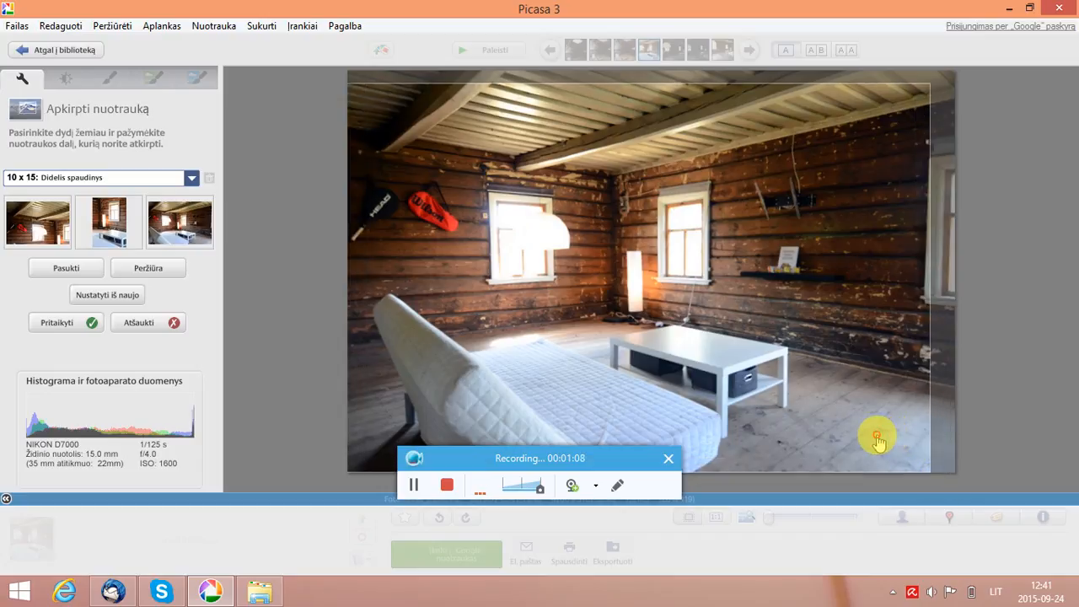
click(64, 315)
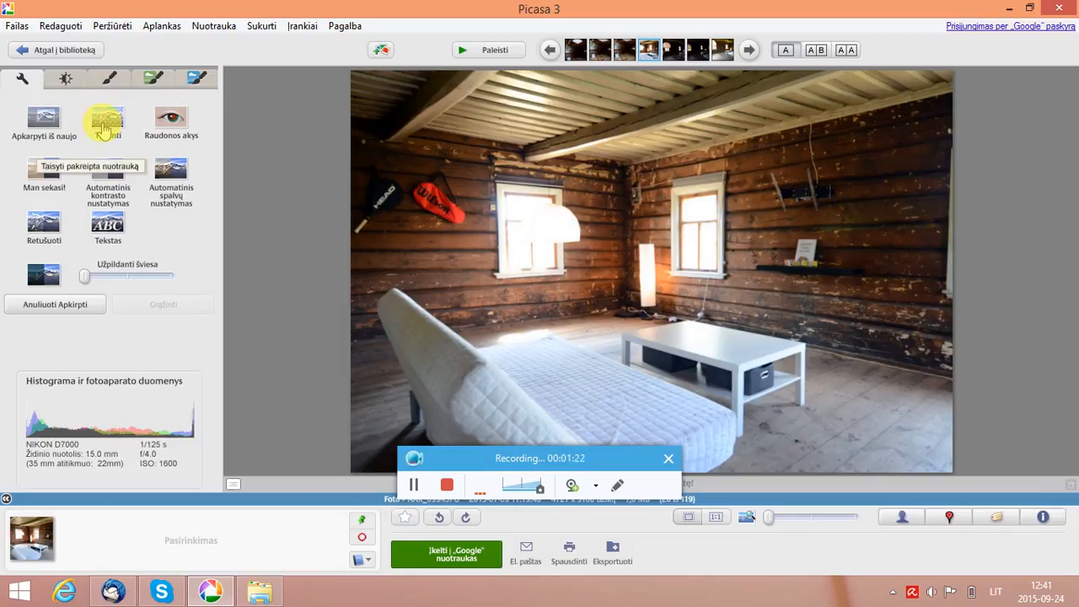
Step: Straighten the cropped photo with a very slight rotation against the grid and apply it
click(102, 126)
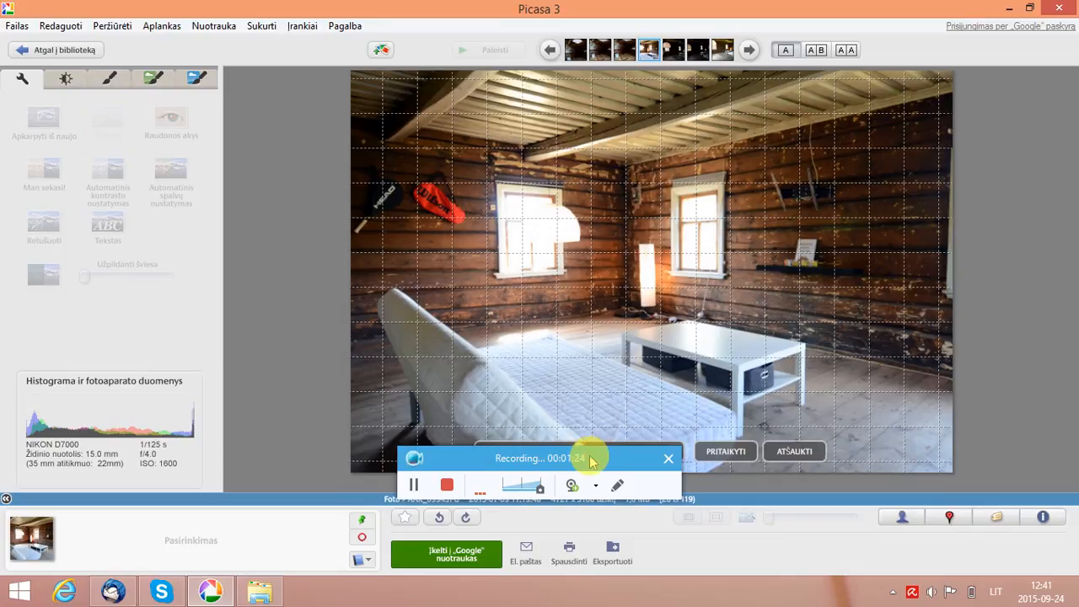
drag(590, 461, 625, 575)
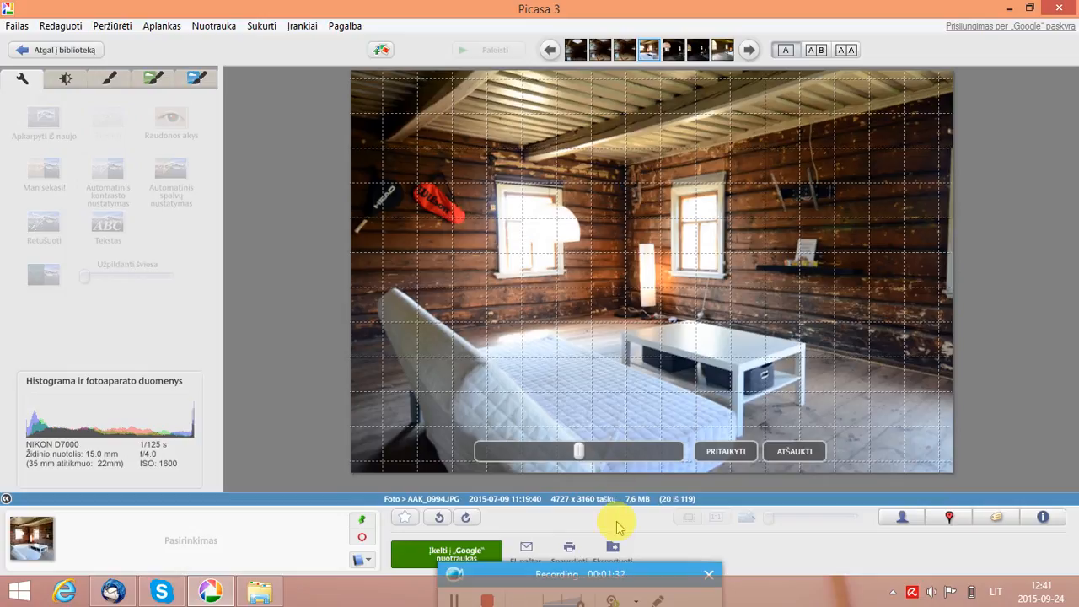
drag(578, 451, 576, 455)
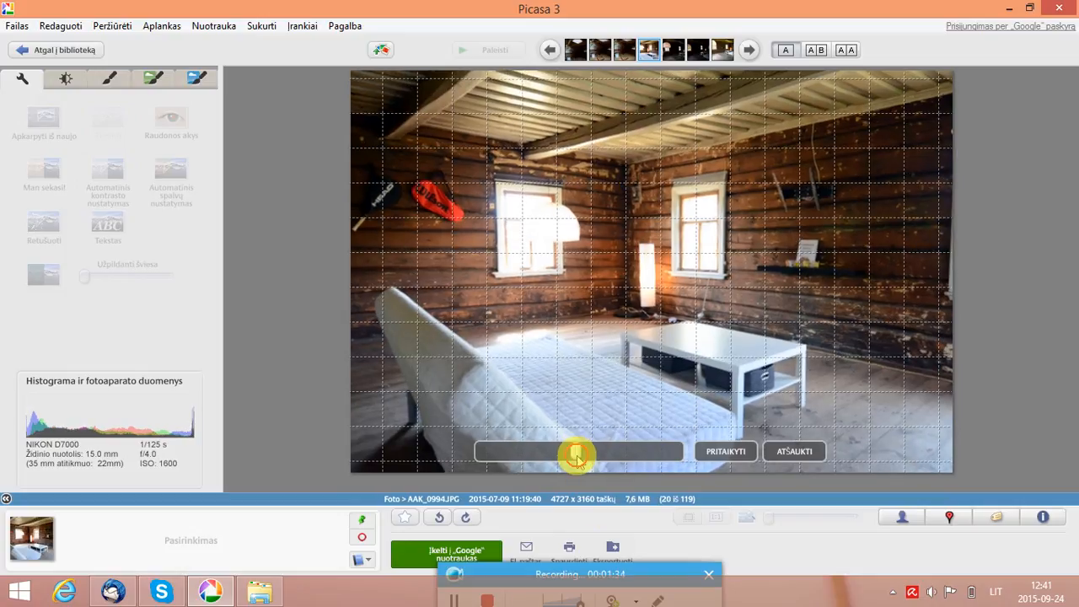
click(718, 451)
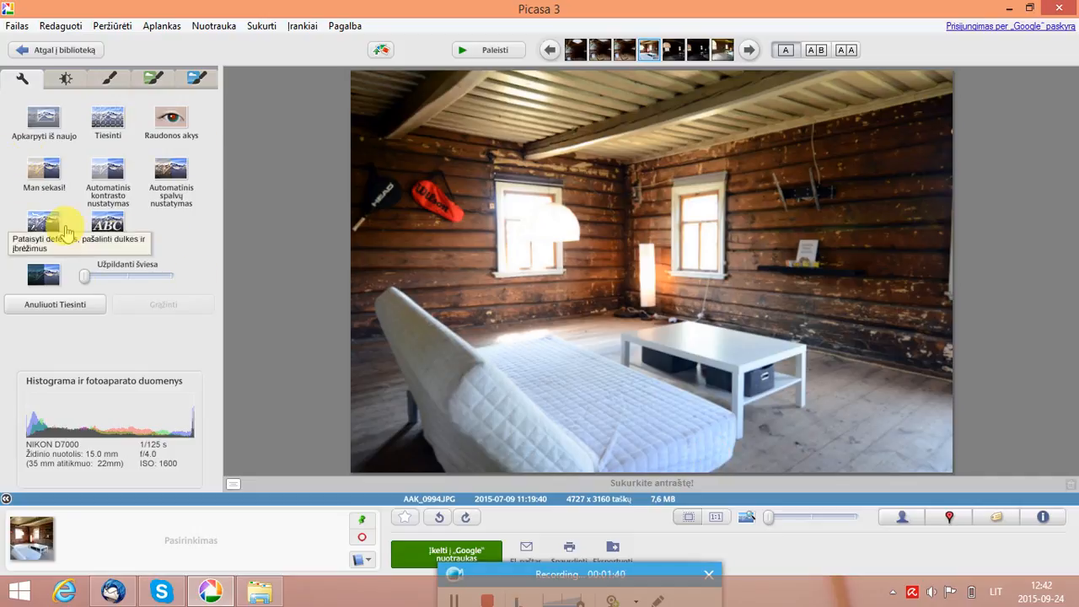
Step: Apply the one-step Man sekasi! correction, automatic contrast and automatic colour to the photo
click(44, 175)
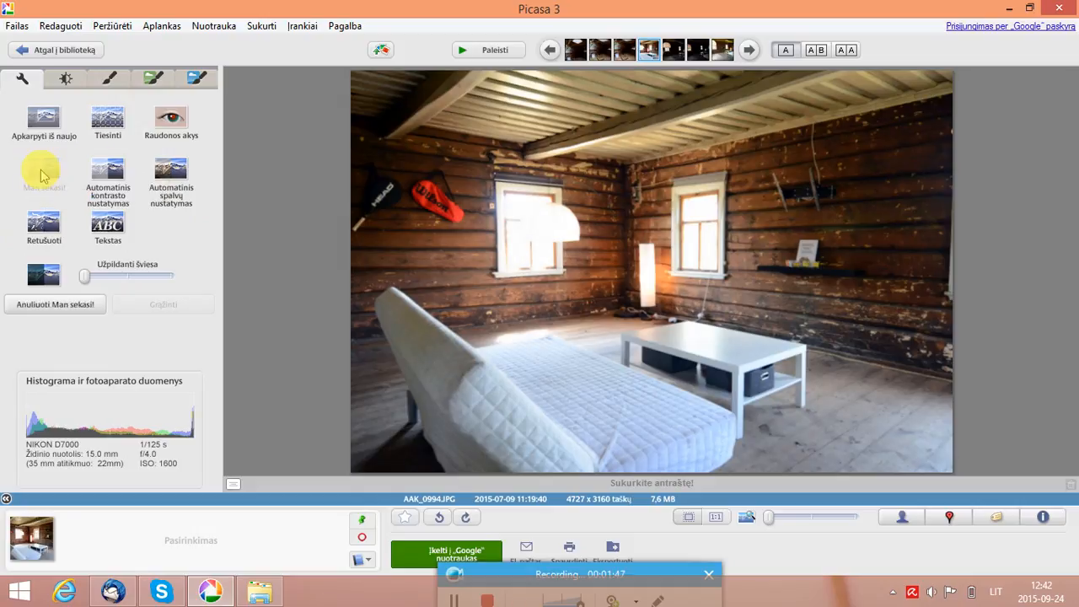
click(98, 187)
click(170, 173)
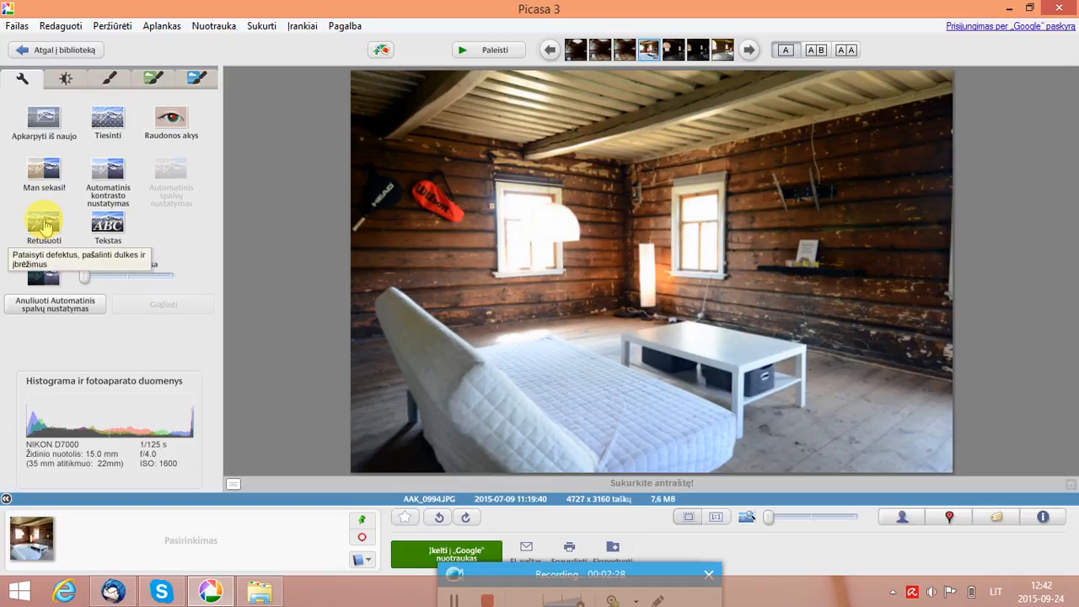
Step: Retouch the upper part of the white sign on the wall shelf with nearby log texture, using a larger brush
click(42, 215)
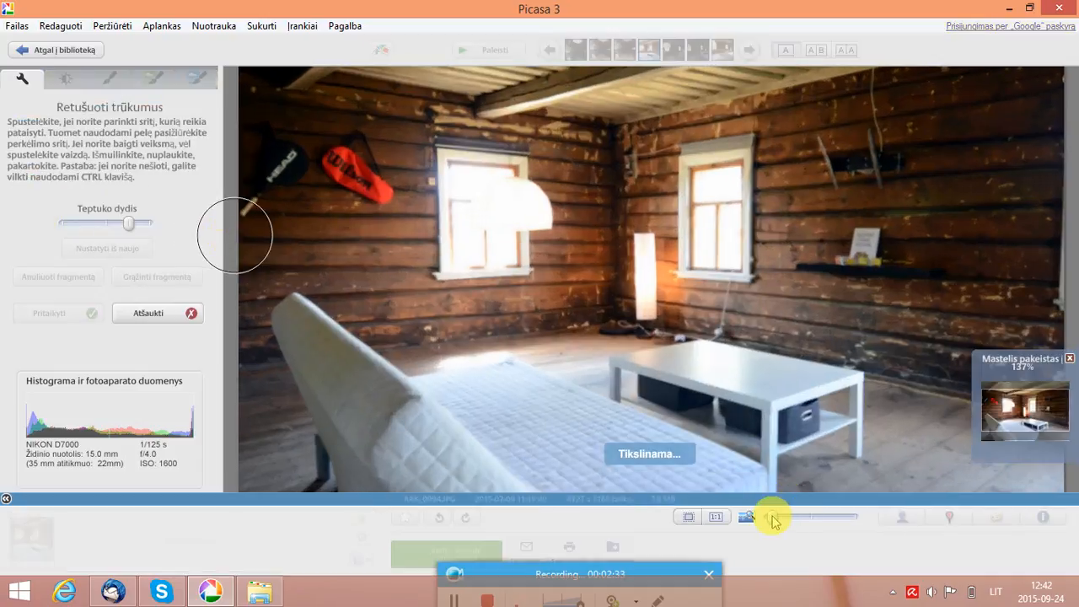
mouse_move(779, 520)
mouse_down()
mouse_move(810, 520)
mouse_move(789, 518)
mouse_up()
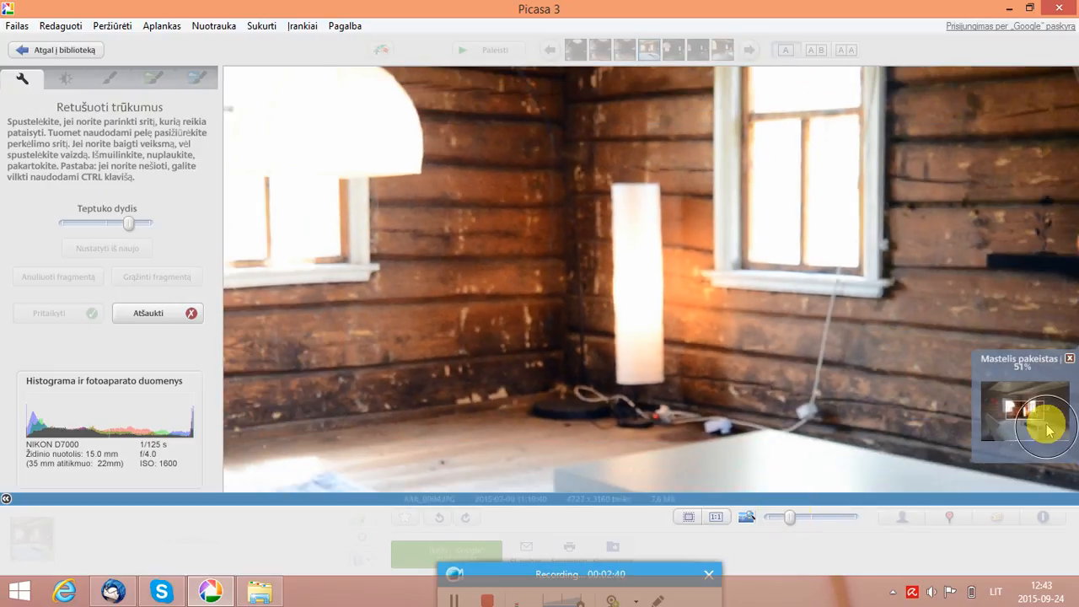
drag(1045, 426, 1050, 412)
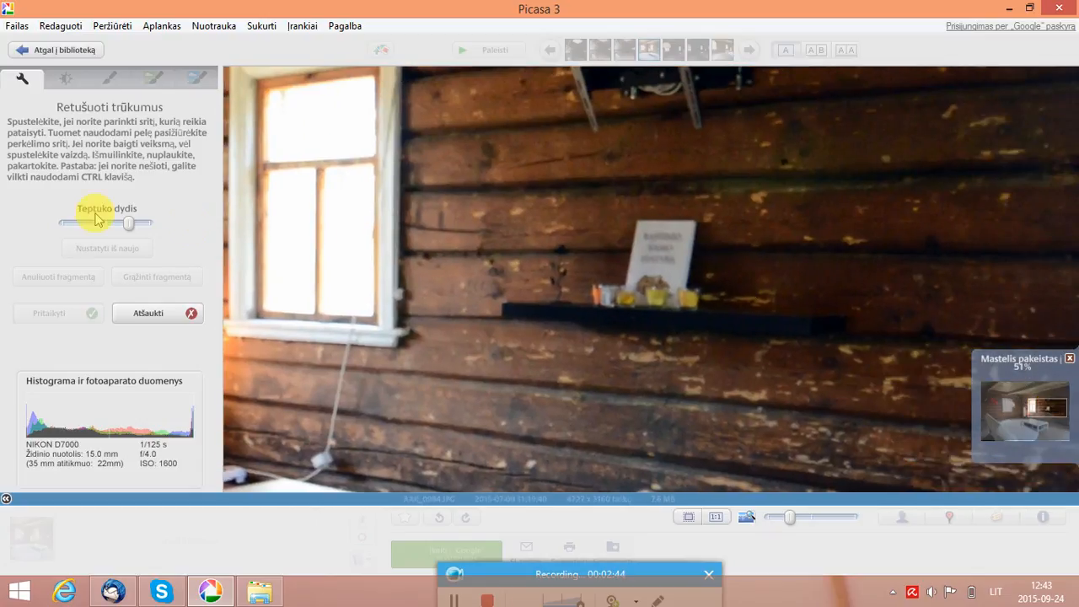
click(144, 222)
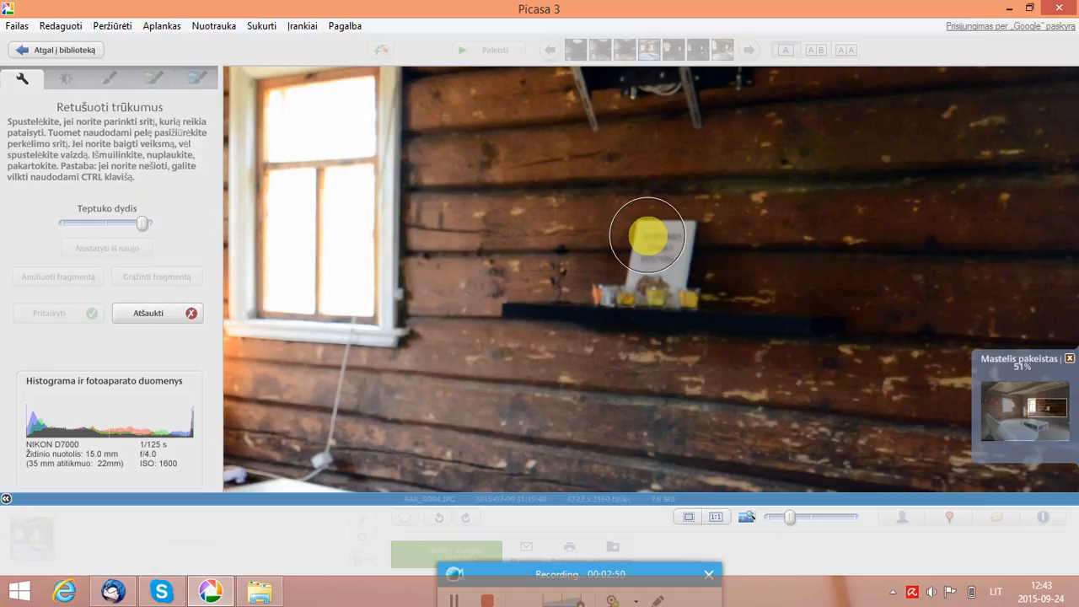
click(647, 237)
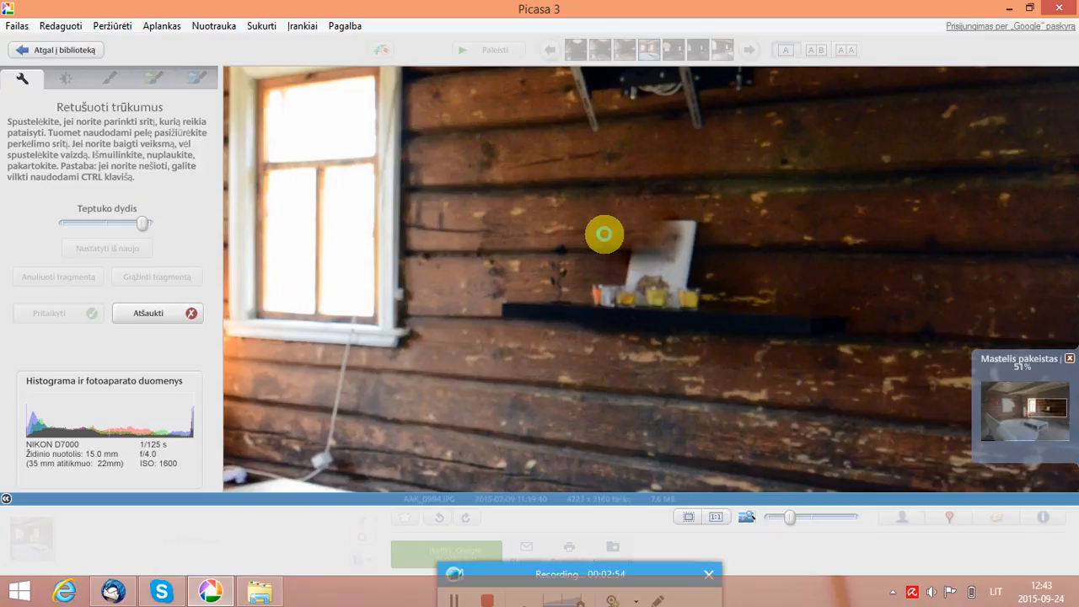
click(683, 248)
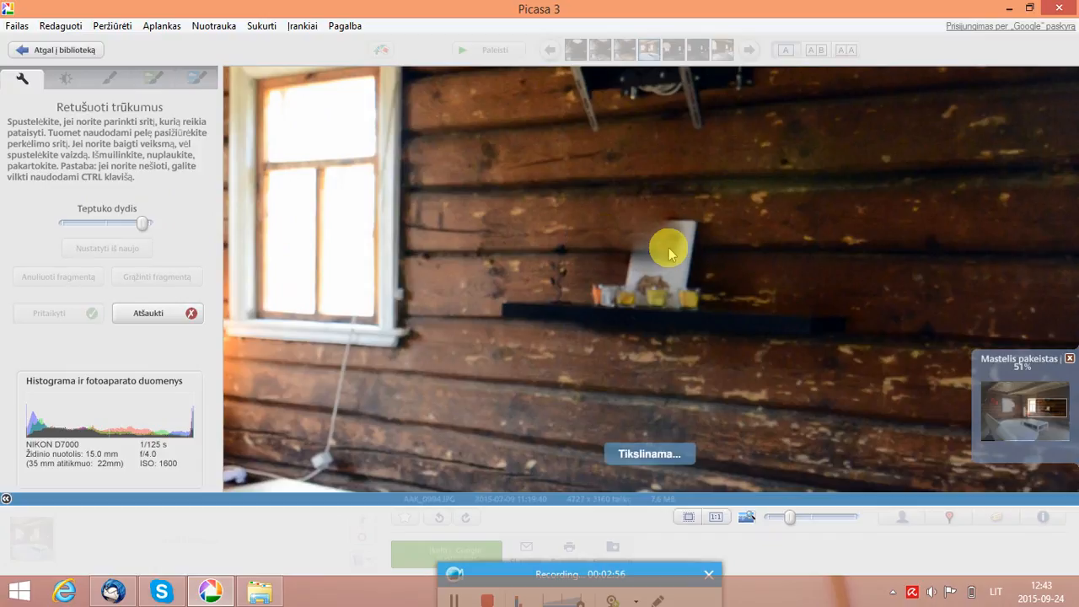
click(678, 237)
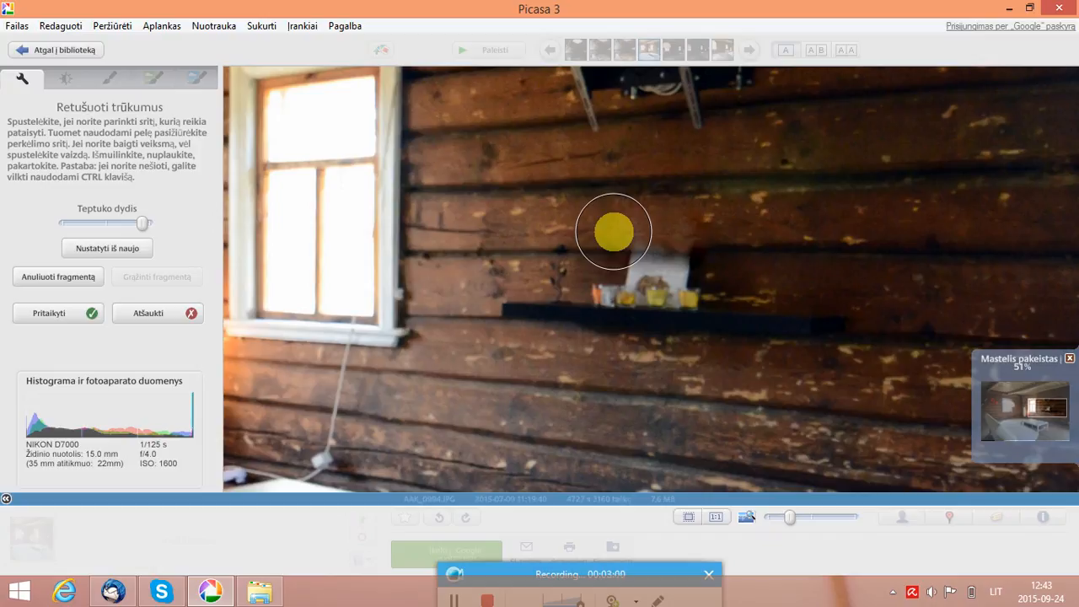
click(613, 231)
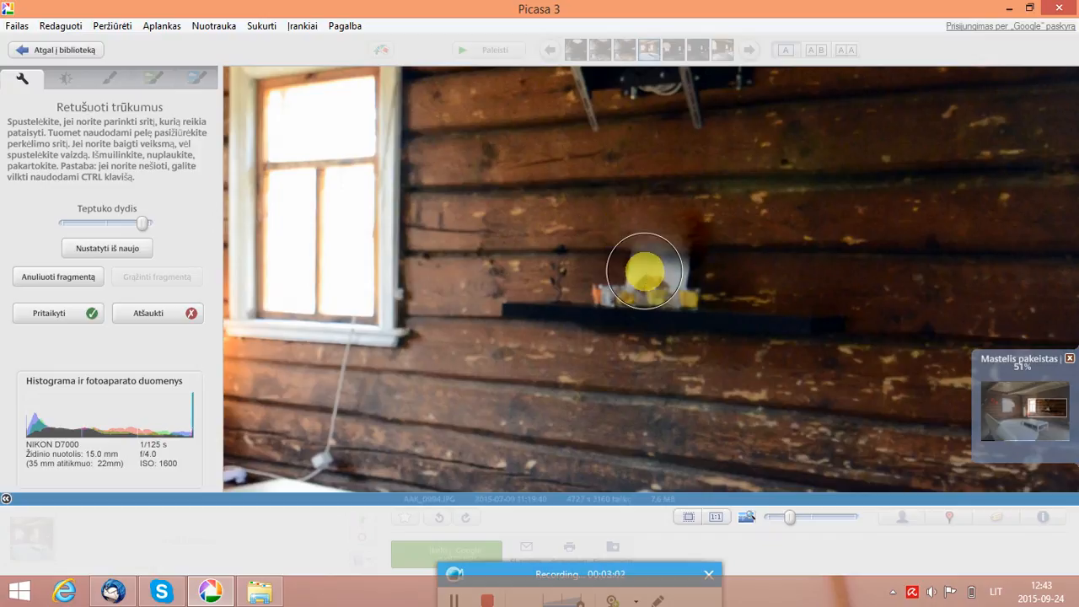
Step: Retouch the lower part of the white sign and the left candles on the shelf with neighbouring wall texture
click(636, 270)
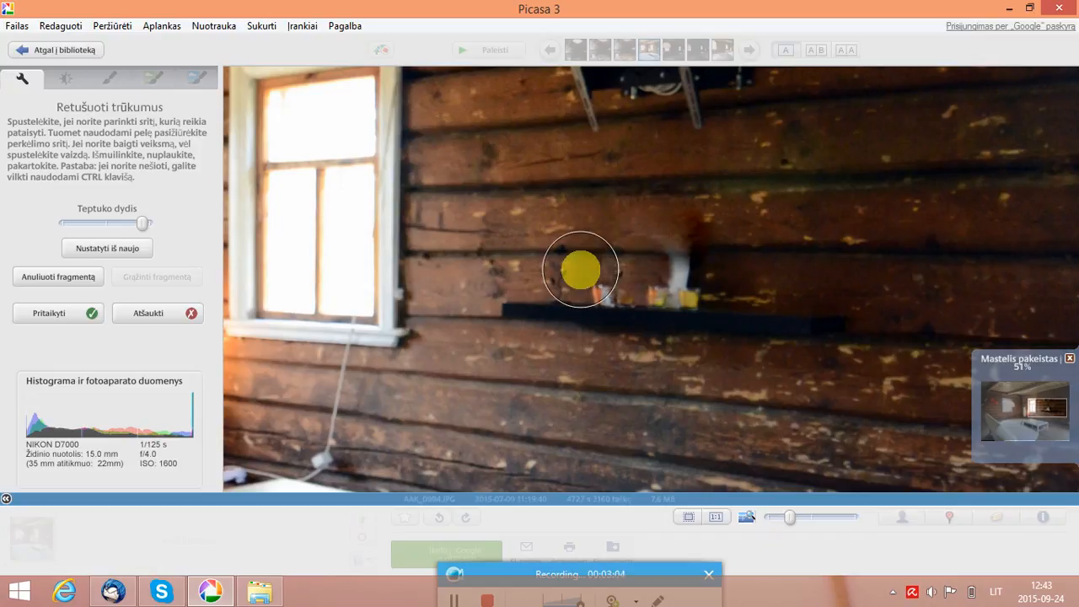
click(581, 270)
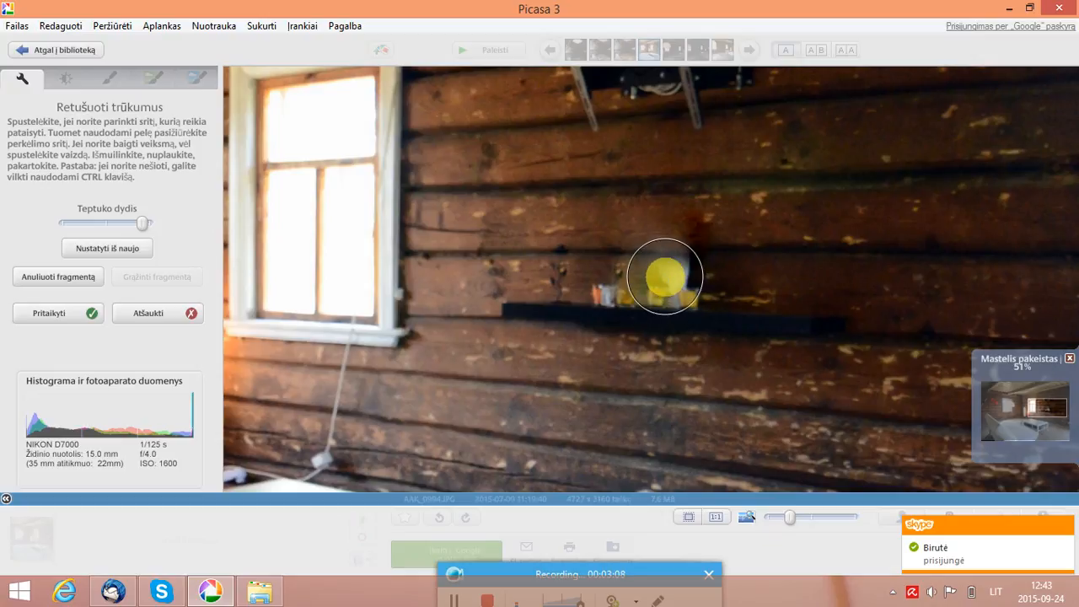
click(663, 280)
click(727, 279)
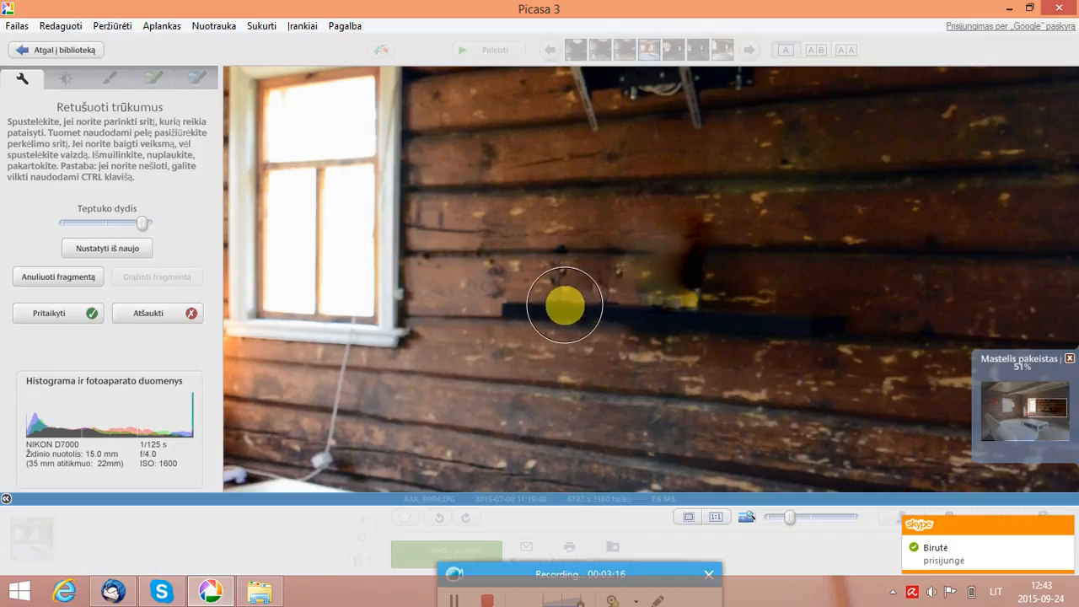
click(563, 306)
Step: Retouch the remaining yellowish object at the middle of the wall shelf using texture from neighbouring parts of the shelf and logs
click(676, 330)
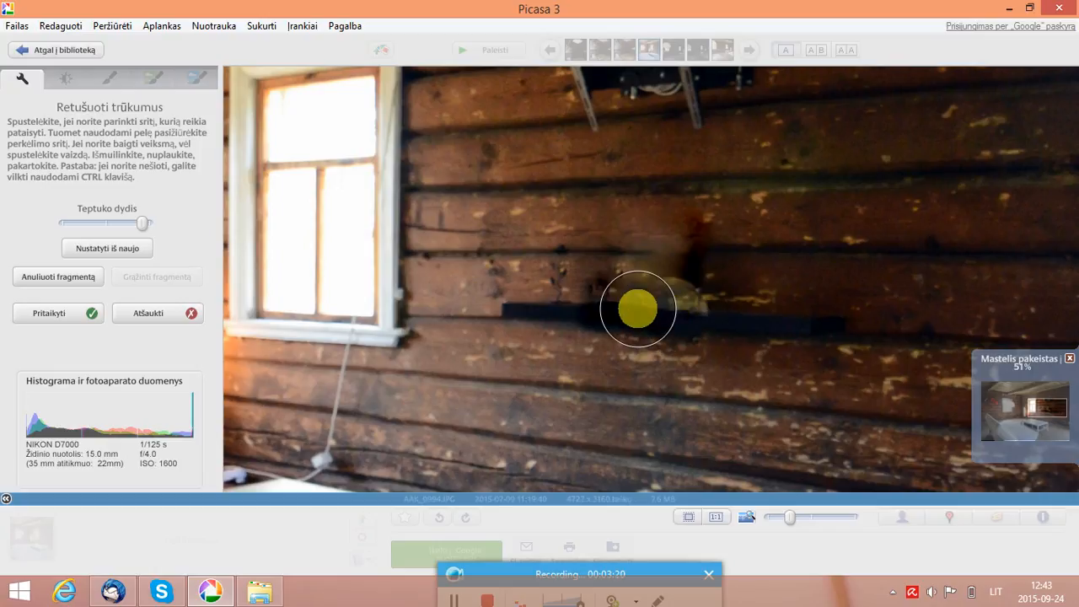
click(633, 314)
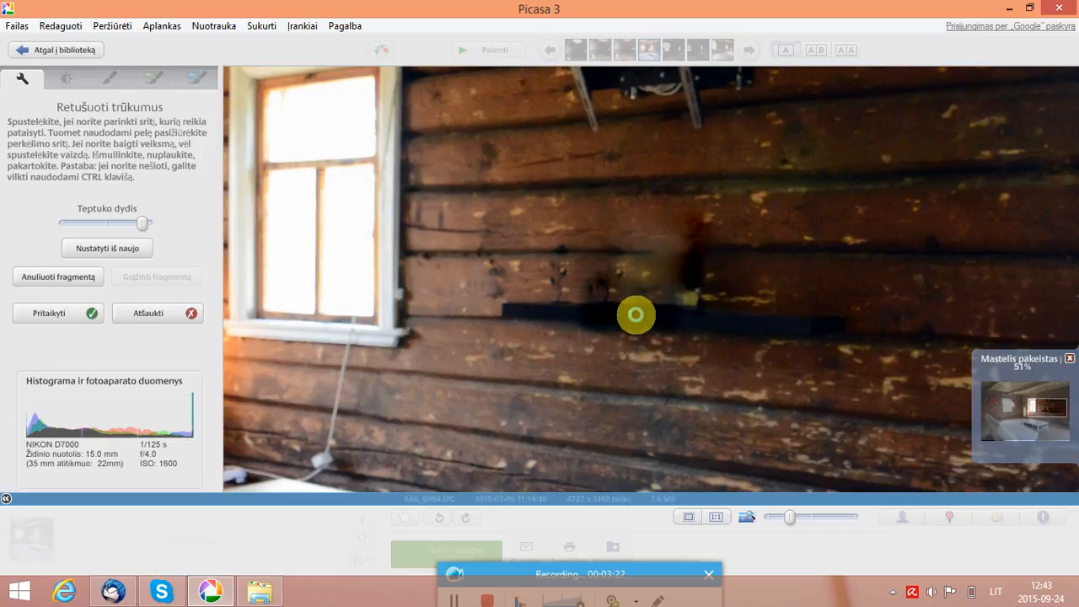
click(690, 314)
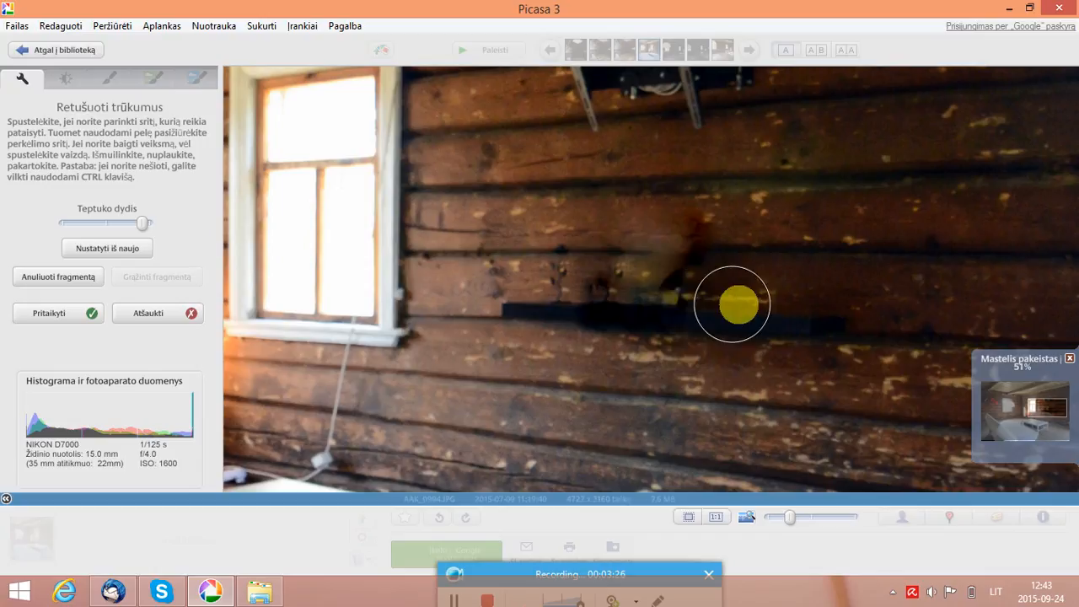
click(738, 304)
click(685, 307)
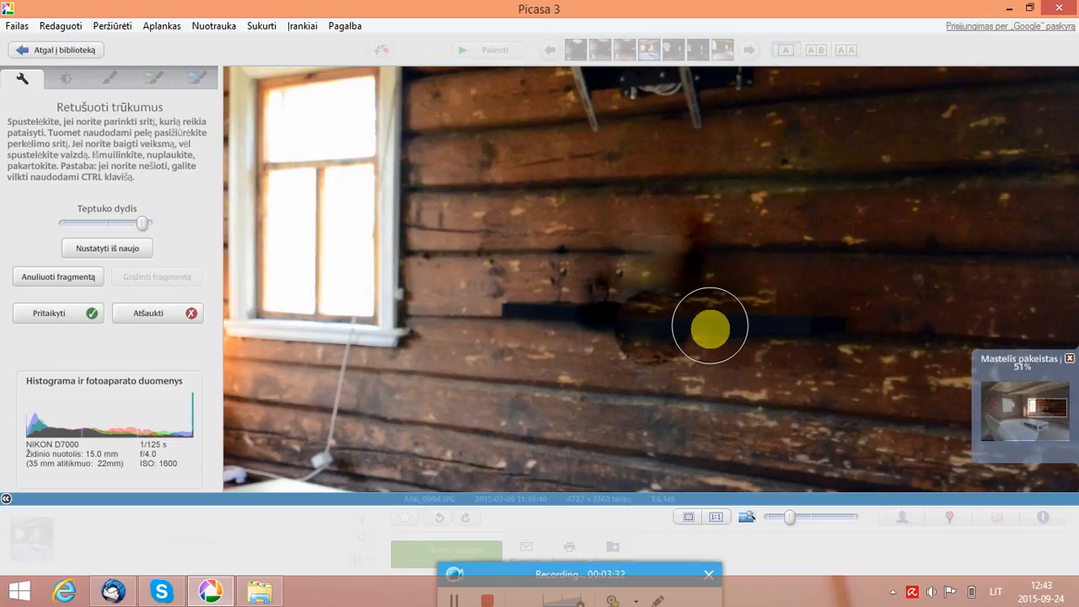
Step: Retouch the middle of the dark shelf with nearby shelf texture, dismiss the battery warning and apply the retouching
click(709, 329)
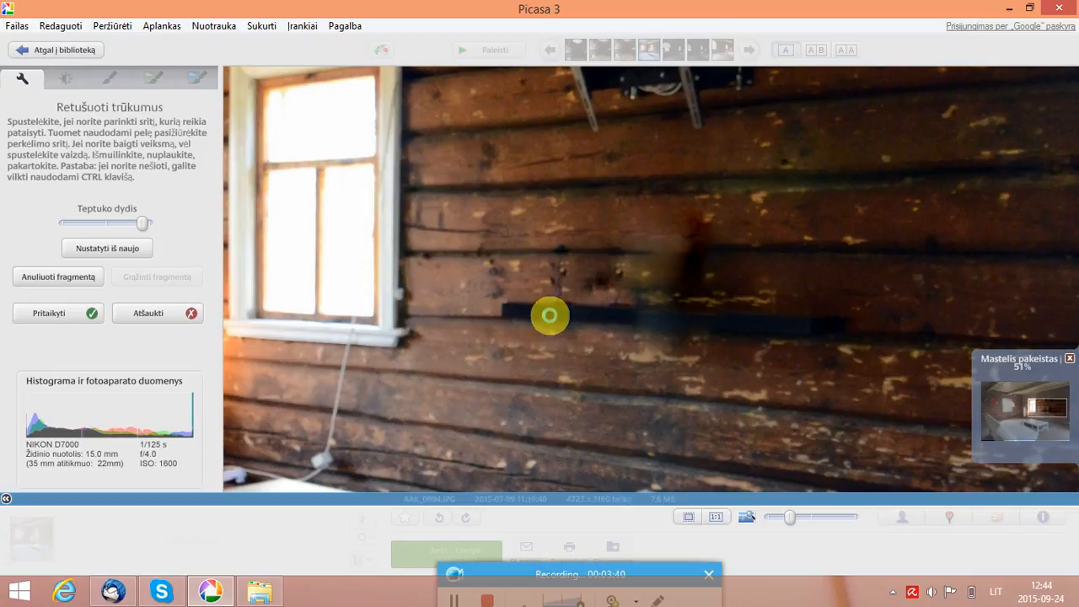
click(626, 335)
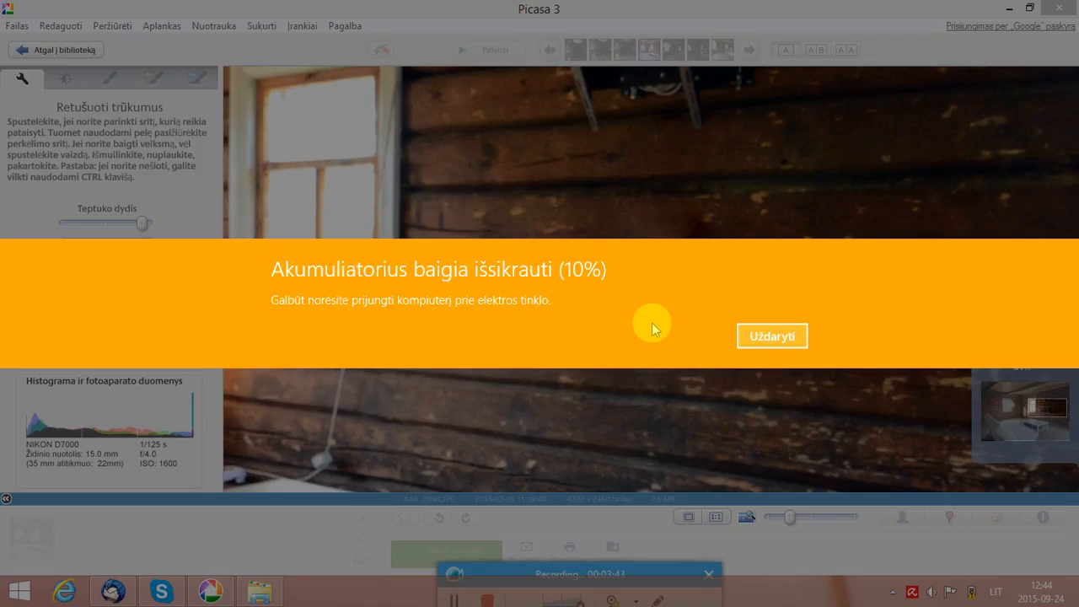
click(766, 336)
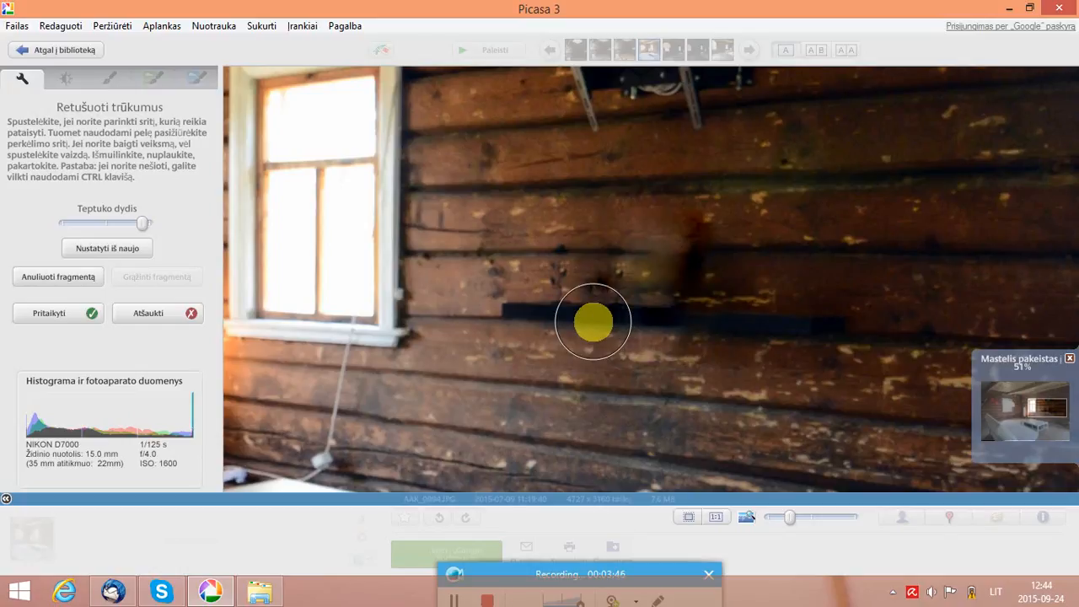
click(592, 320)
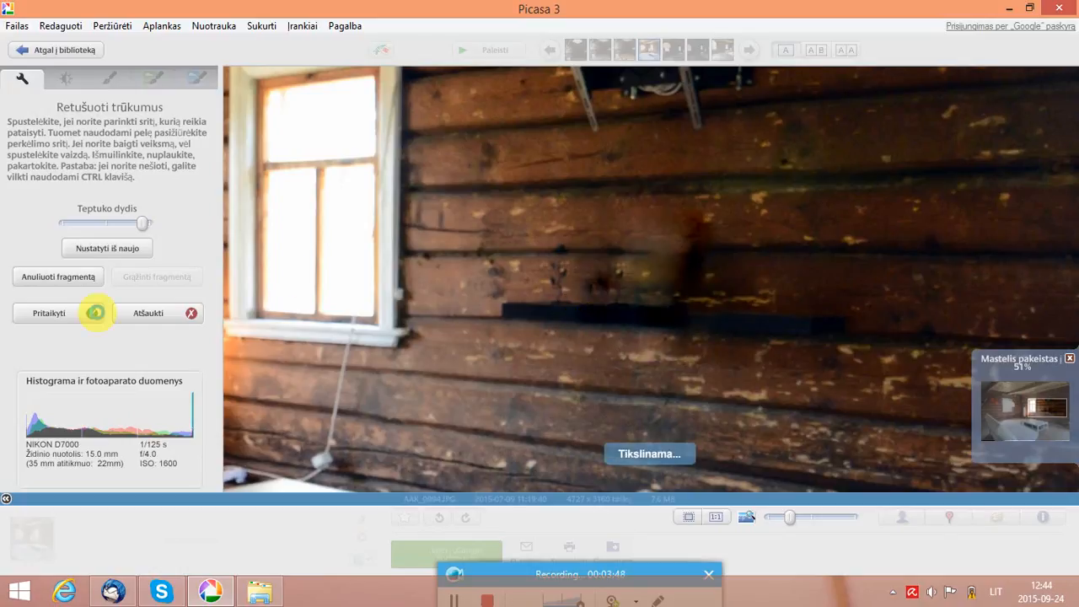
click(91, 312)
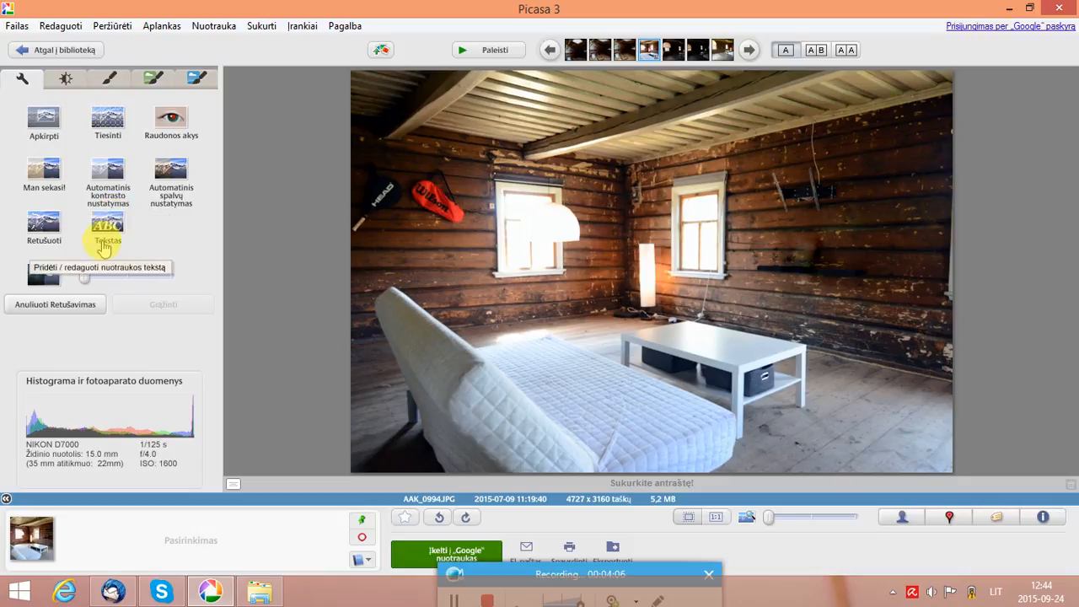
Step: Open the meadow photo AAK_1056.JPG from the Foto folder and start adding text to it
click(73, 49)
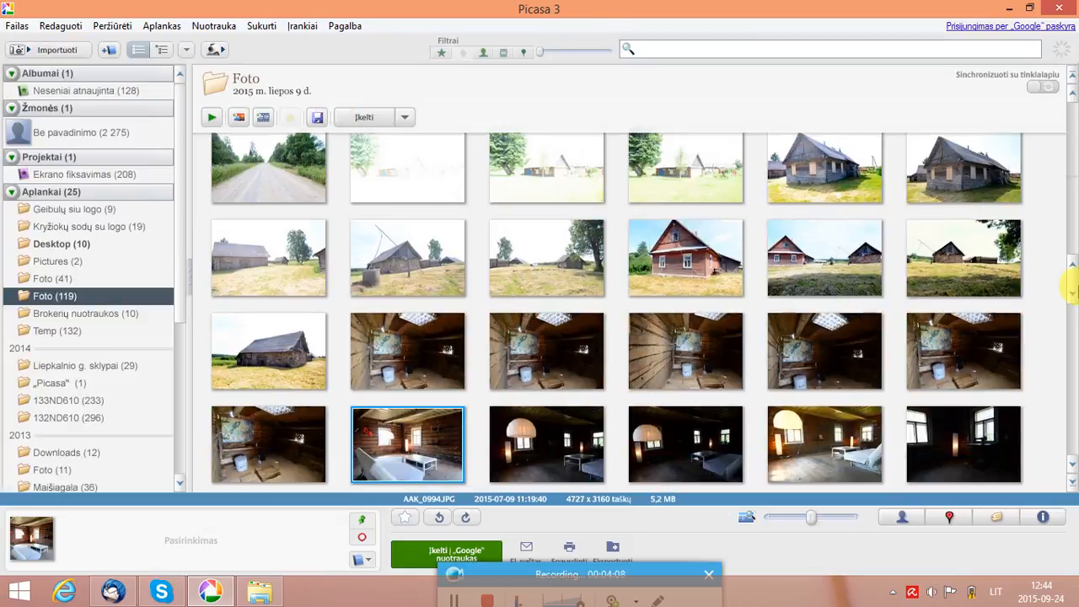
drag(1070, 282, 1062, 366)
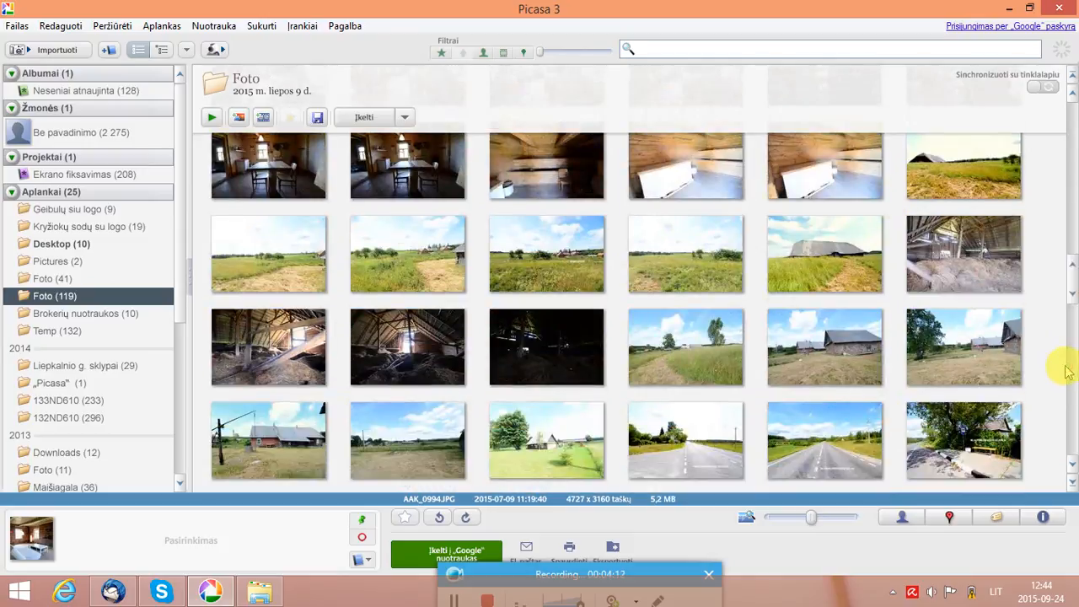
double_click(697, 261)
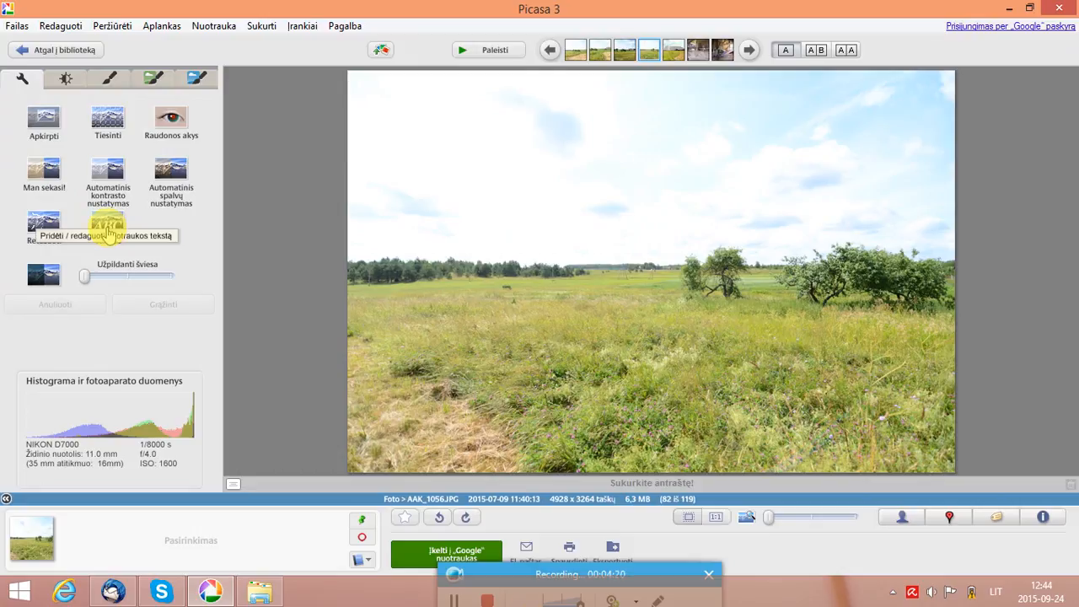
click(107, 230)
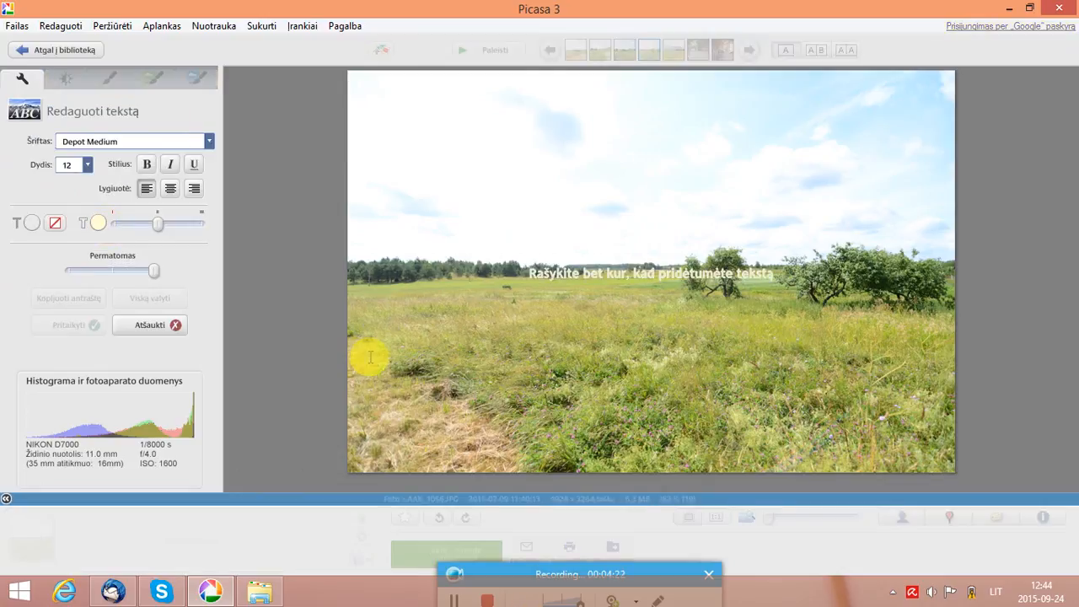
click(415, 369)
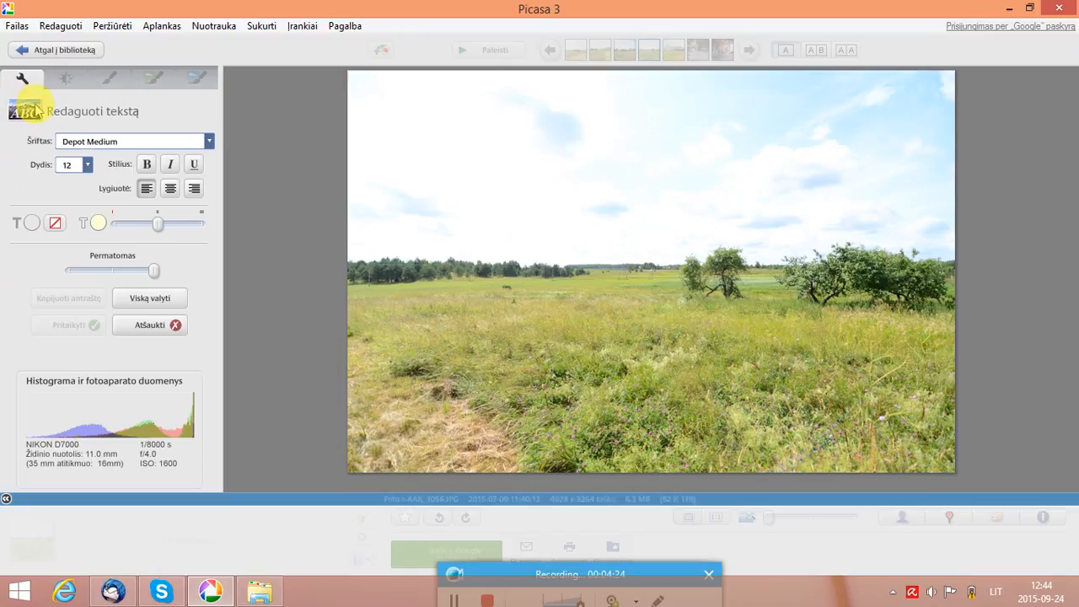
Step: Set the text fill colour to pale yellow
click(34, 224)
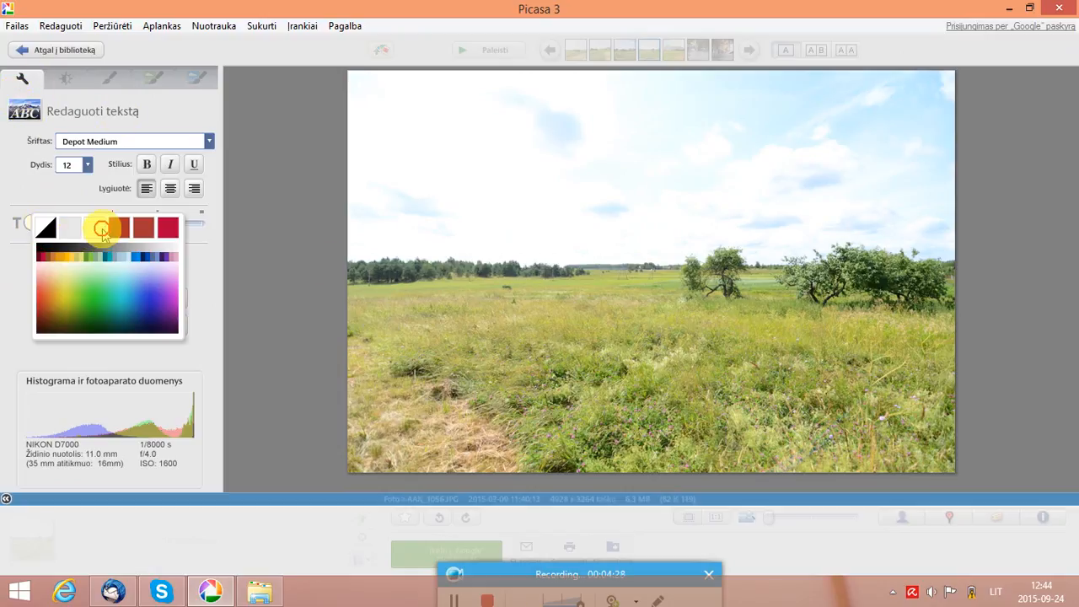
click(98, 223)
click(106, 221)
click(103, 225)
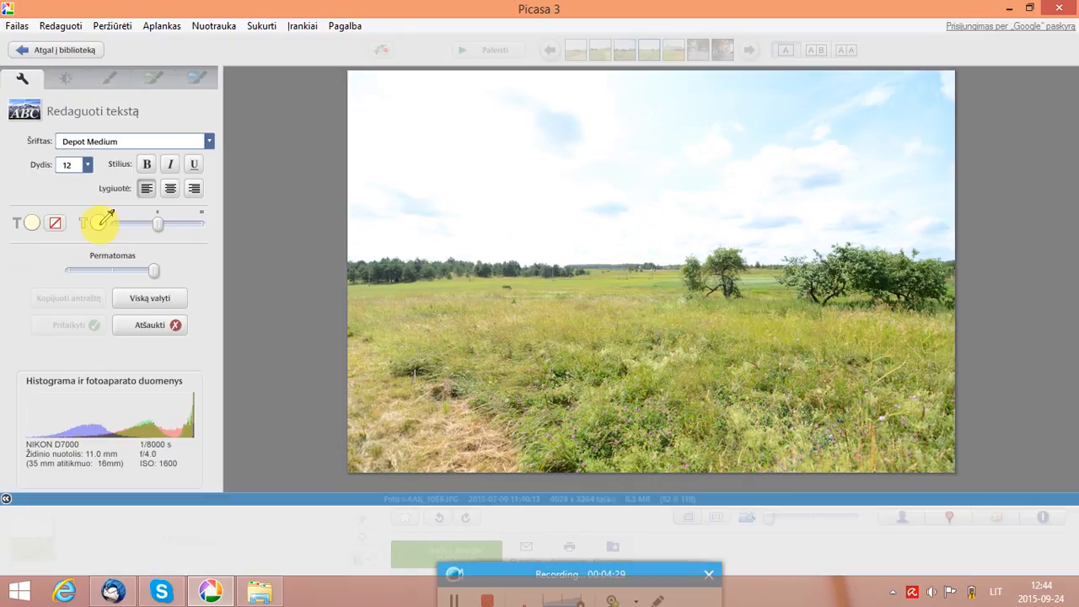
click(91, 144)
click(80, 142)
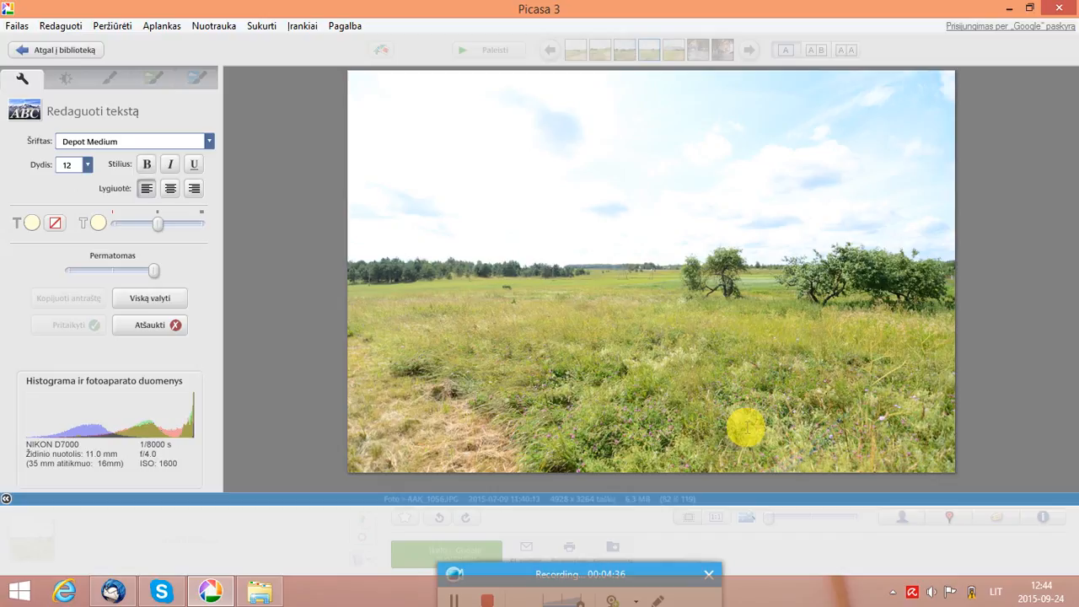
Step: Place the text insertion point on the grass near the bottom edge of the meadow photo, slightly right of centre
click(746, 430)
click(747, 428)
click(679, 433)
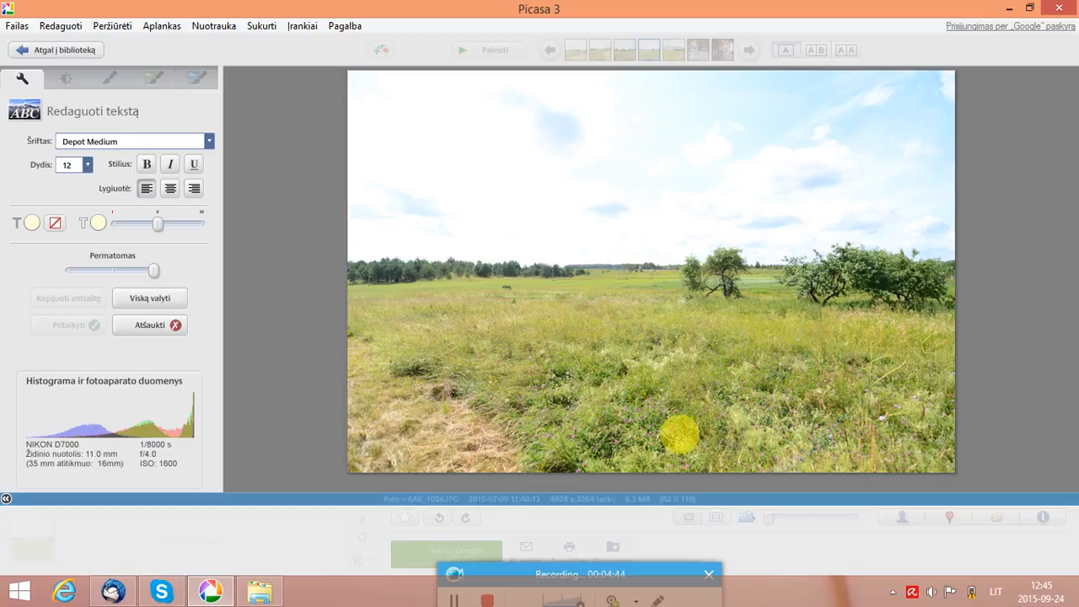
click(679, 434)
text(Ski)
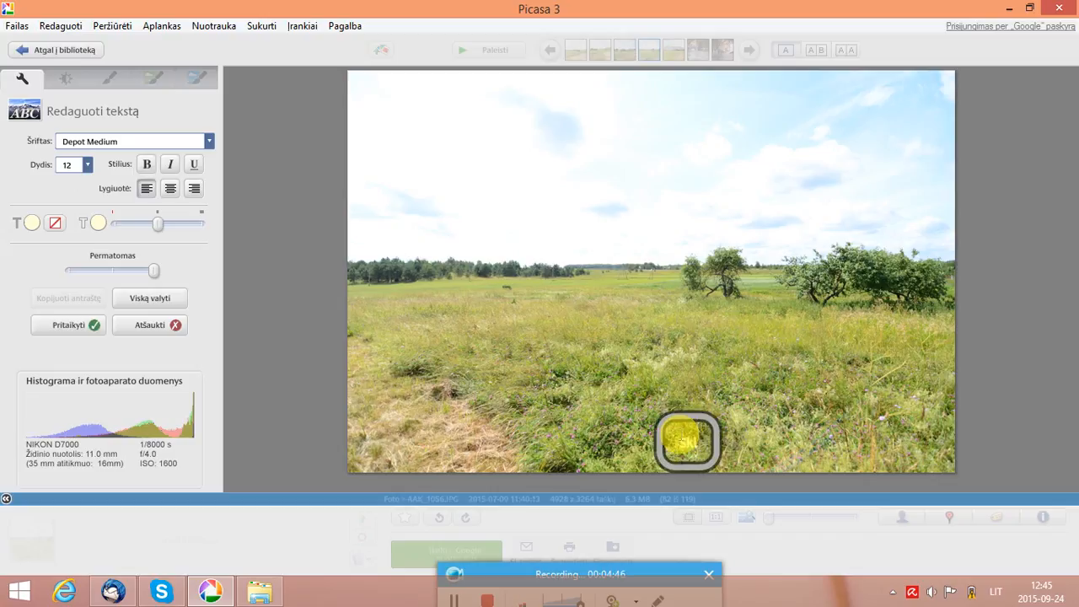
text(ypo)
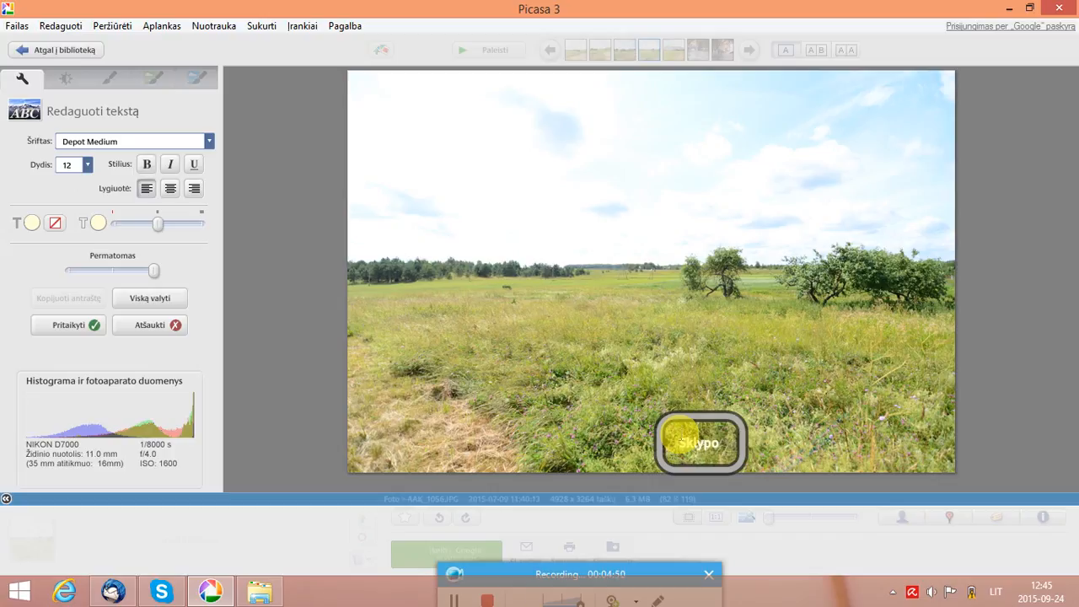
key(BackSpace)
key(BackSpace)
key(BackSpace)
key(BackSpace)
key(BackSpace)
key(BackSpace)
Step: Enter the caption "Parduodamas 80 a Žemės ūkio paskirties klypas" and shift it slightly left within the photo
text(Pardu)
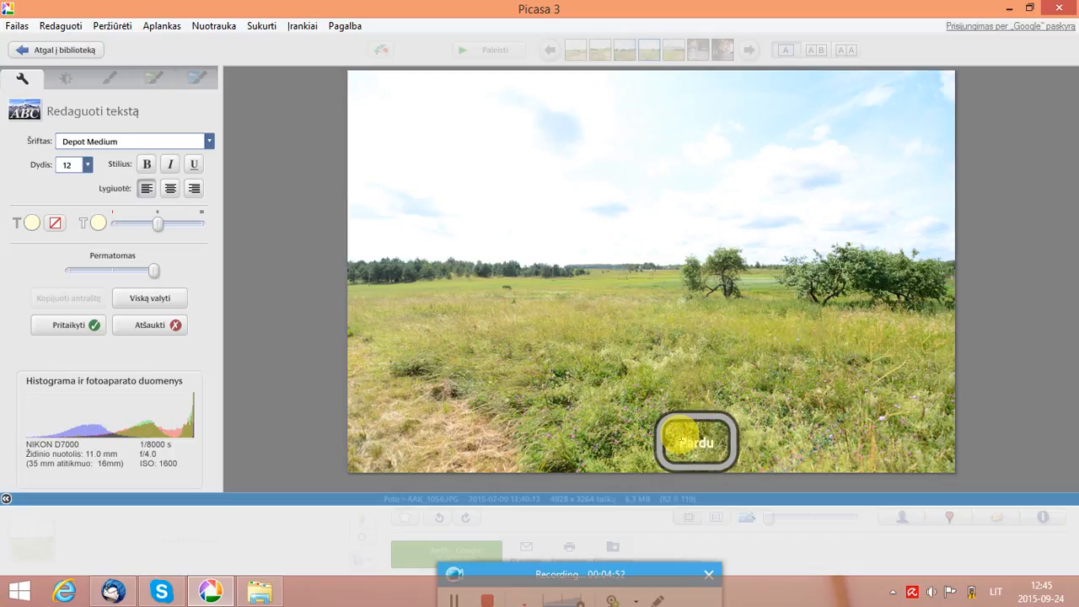
text(odamas sklypas)
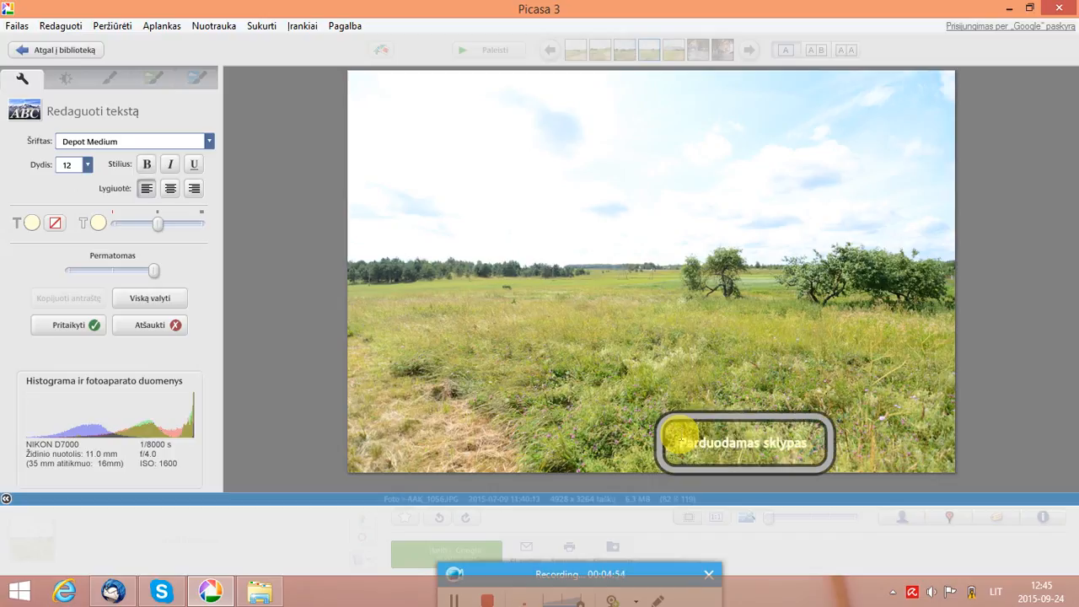
key(BackSpace)
key(BackSpace)
key(BackSpace)
key(BackSpace)
key(BackSpace)
key(BackSpace)
key(BackSpace)
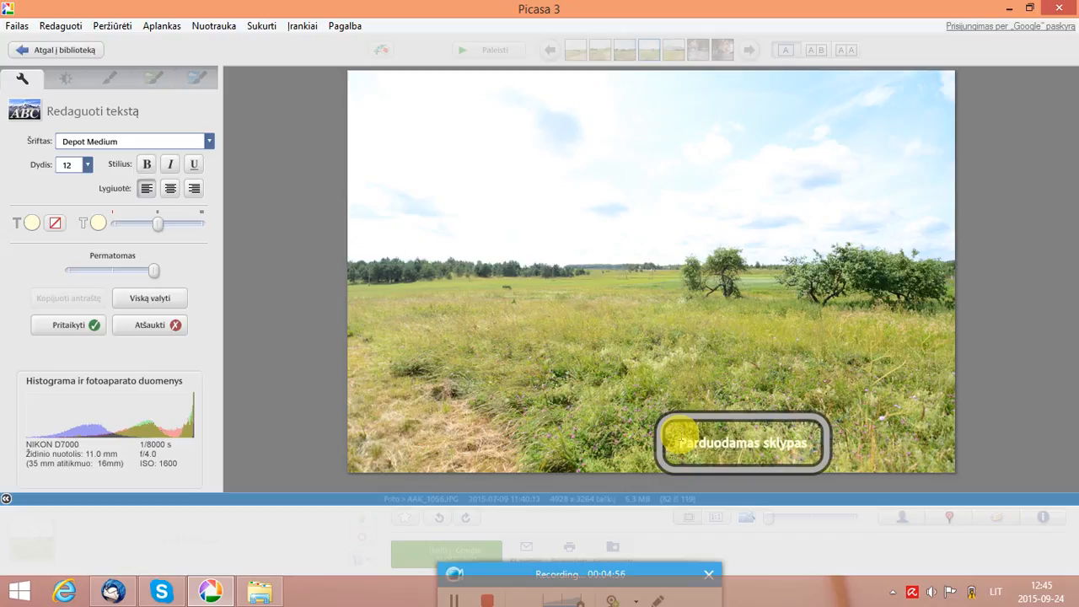
text(80)
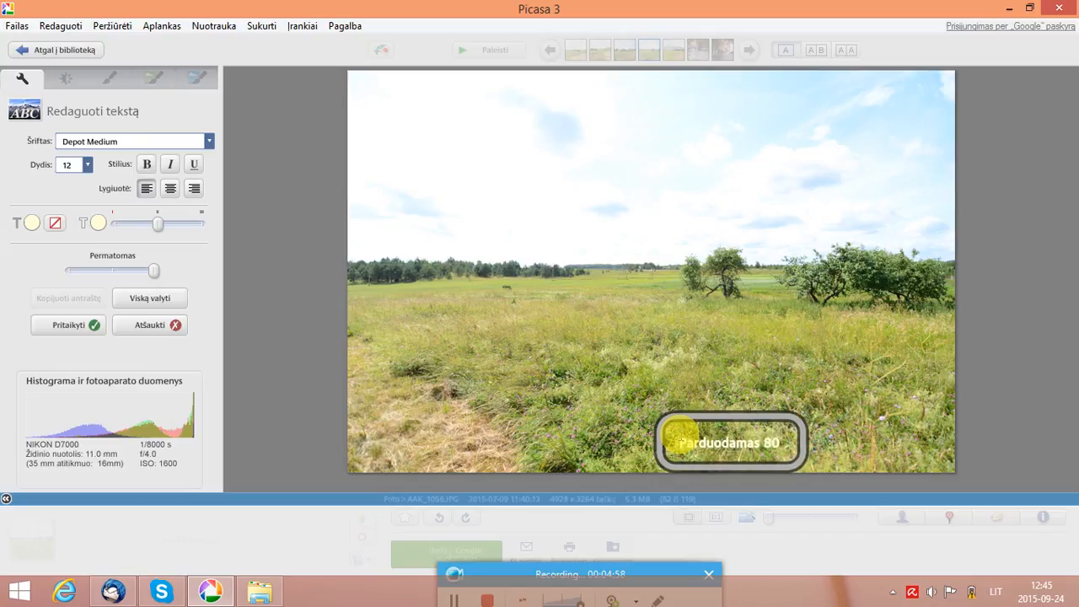
text( a Žemė)
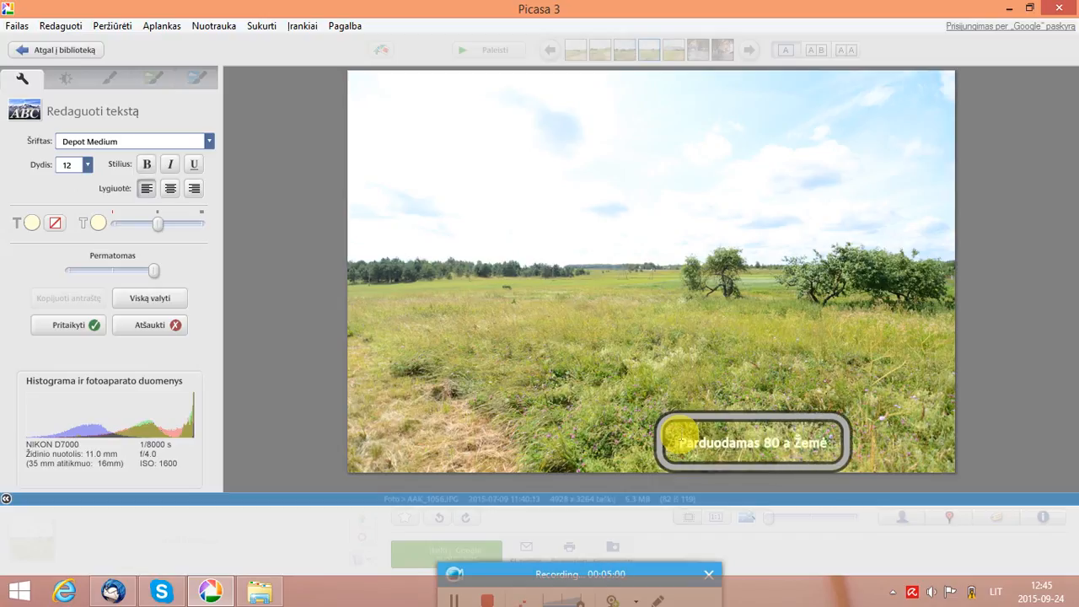
text(s ūkio pa)
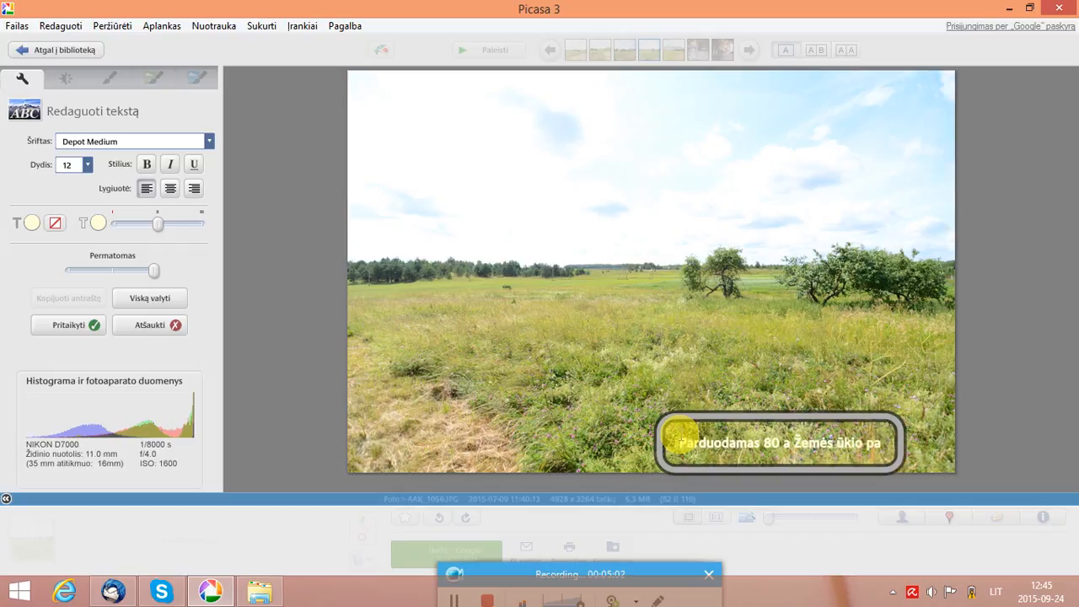
text(skirties klypas)
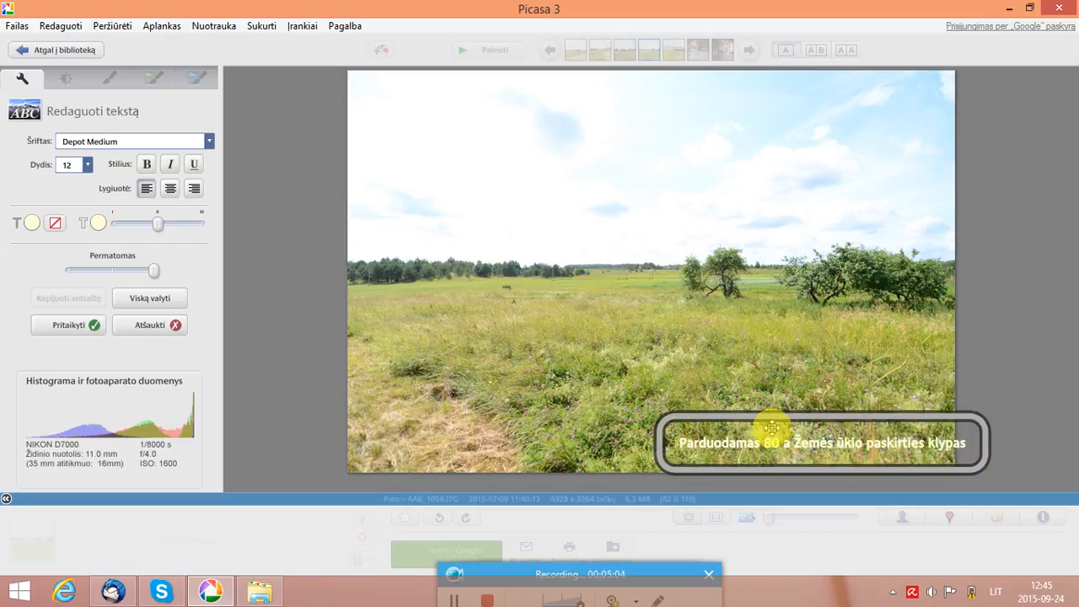
drag(757, 419, 718, 416)
Step: Set both the fill and the outline colour of the caption to the same brick red
click(32, 223)
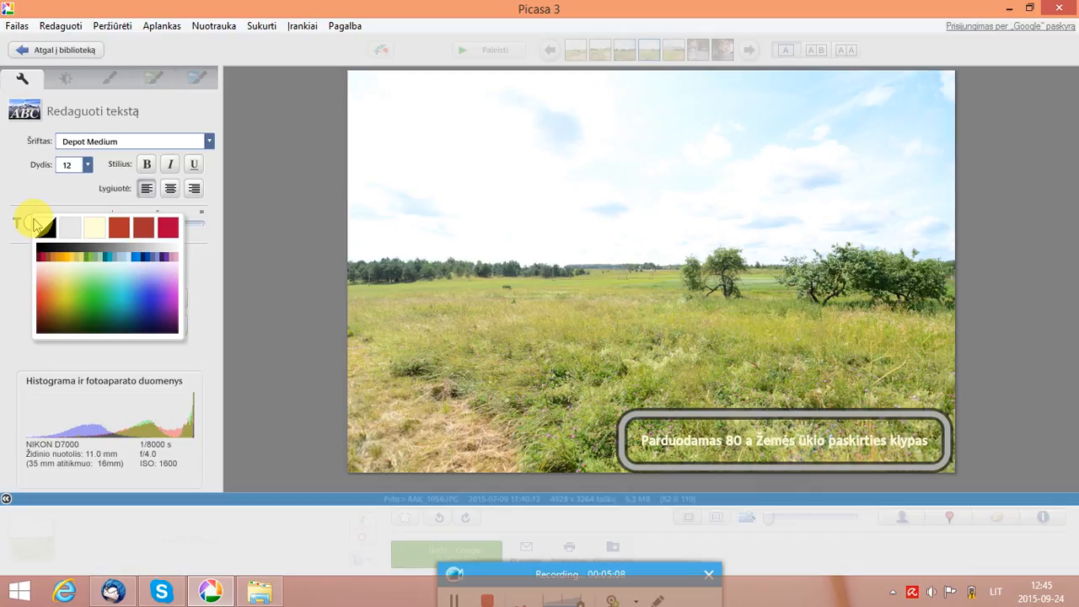
click(126, 226)
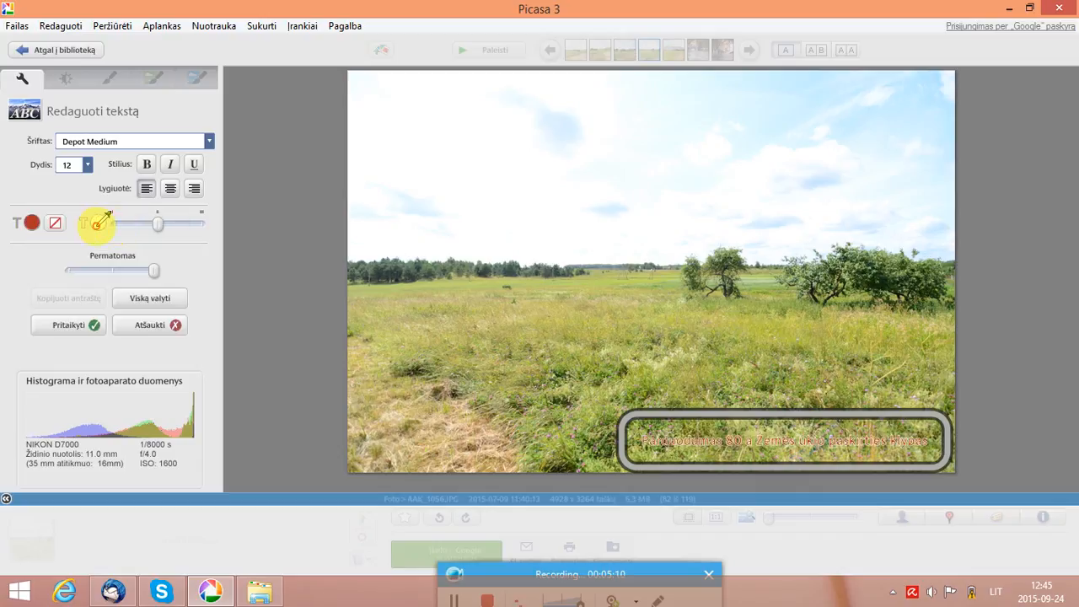
click(98, 223)
click(127, 224)
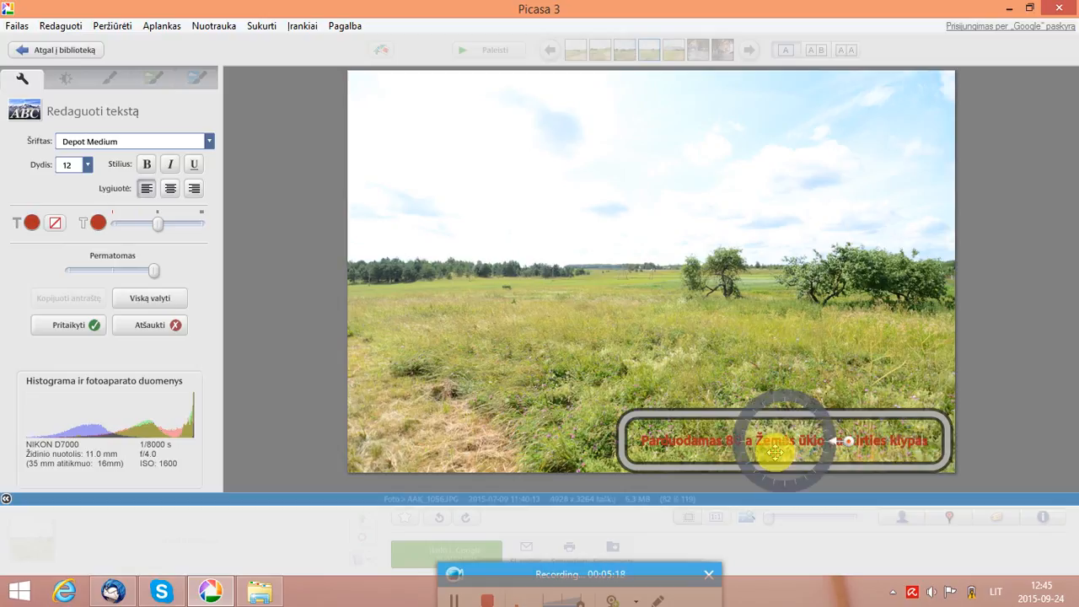
Step: Return to the library, open the photo AAK_1054.JPG and show its lighting and colour adjustments
click(51, 57)
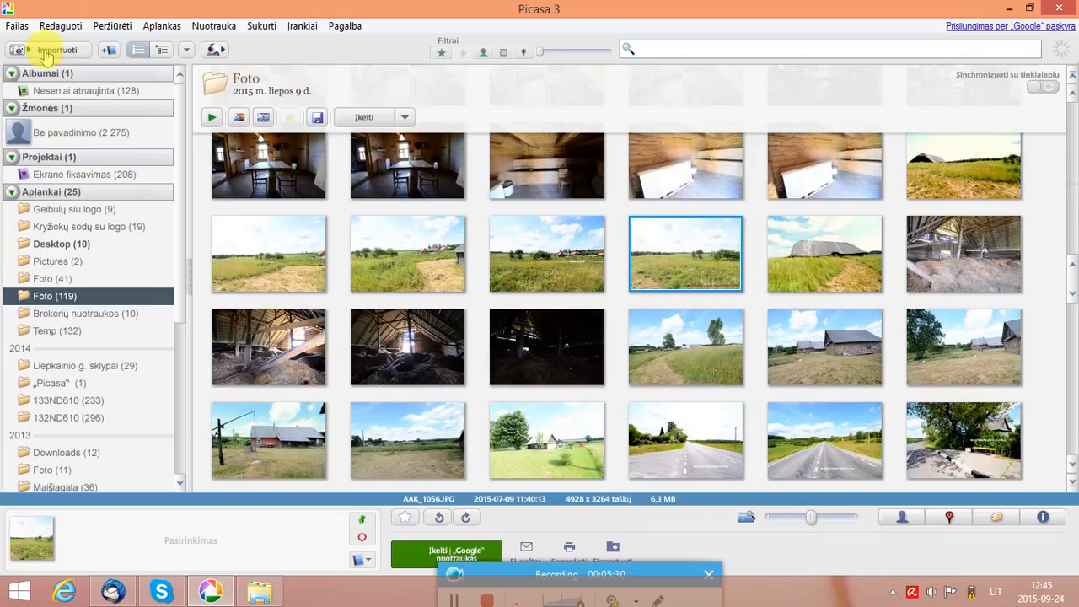
double_click(387, 261)
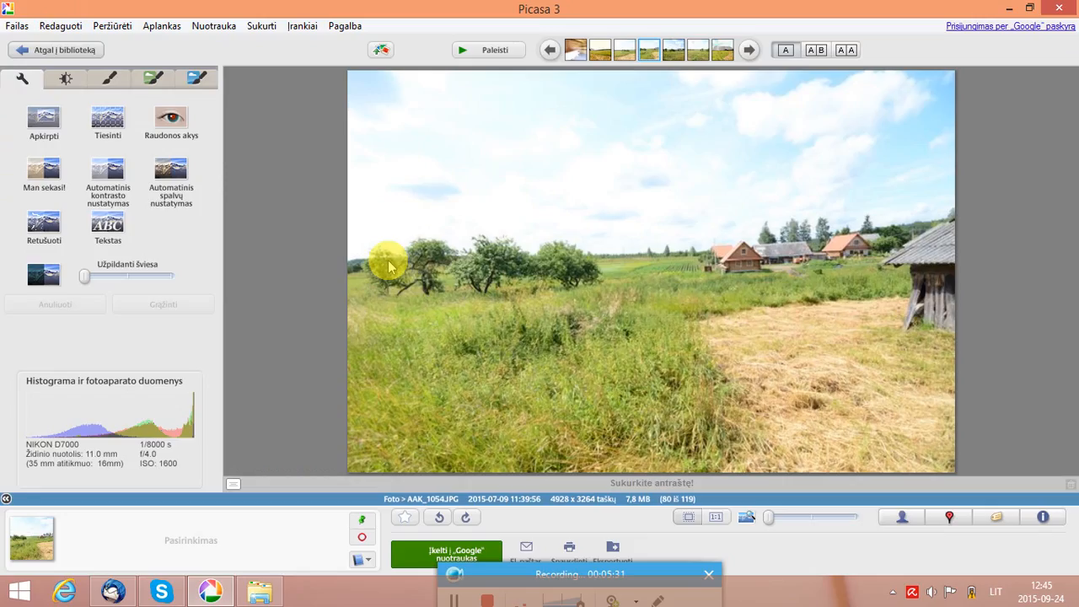
click(67, 80)
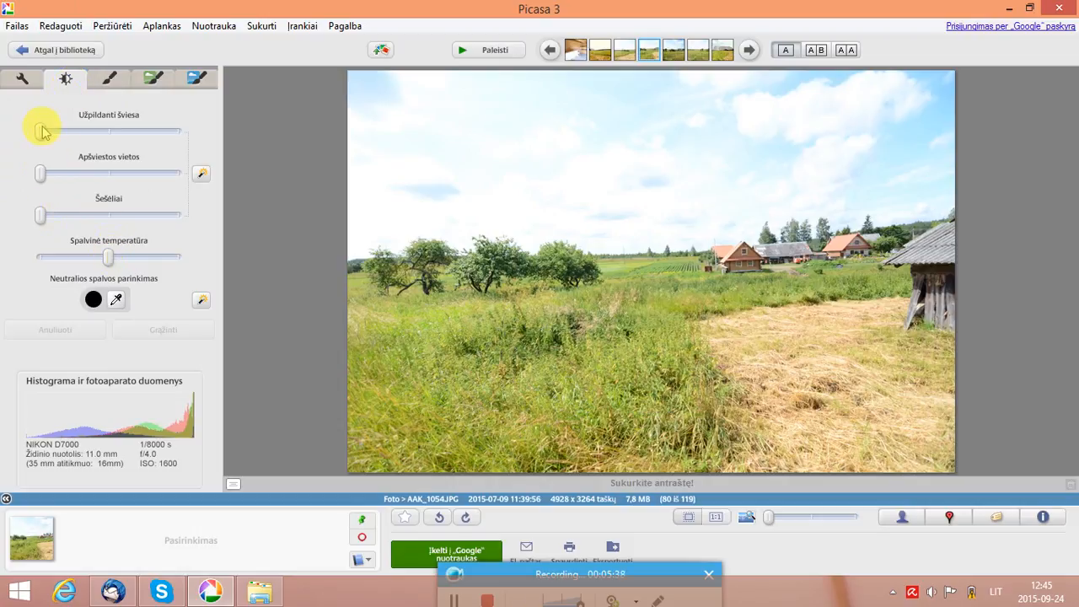
click(22, 78)
click(66, 79)
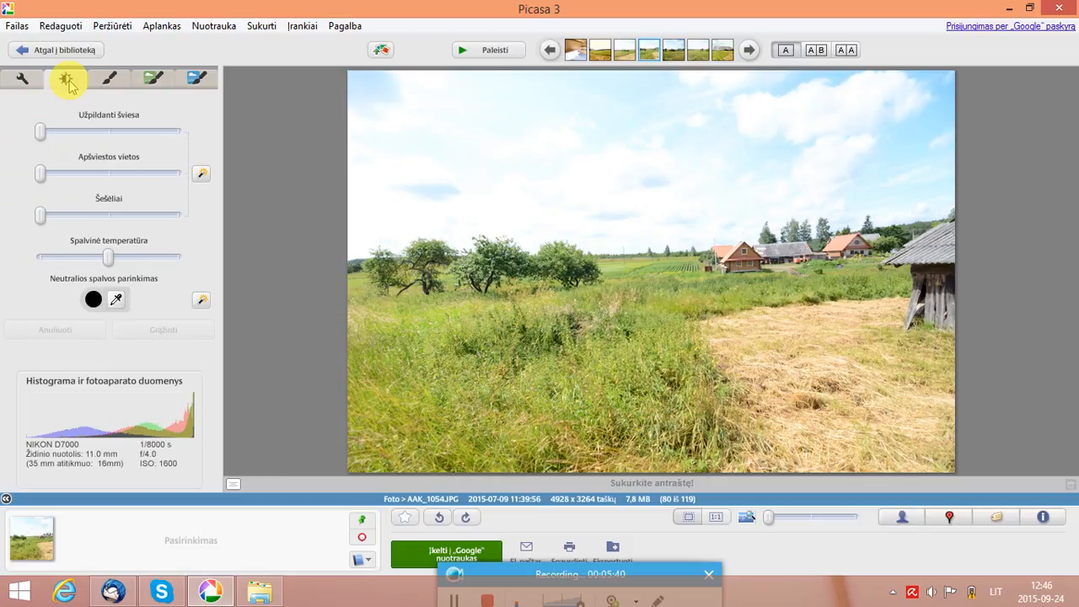
Step: Try out the fill light and highlights adjustments on the photo, leaving both at their minimum
mouse_move(48, 131)
mouse_down()
mouse_move(118, 131)
mouse_move(38, 131)
mouse_up()
drag(40, 172, 9, 177)
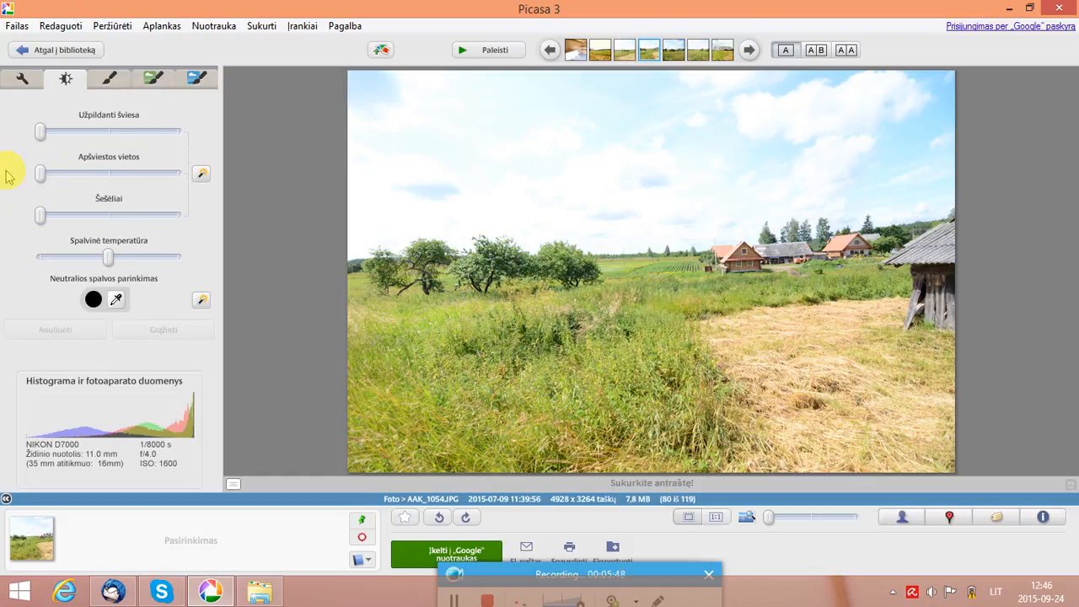
Step: Raise the shadows of the meadow photo to about 30% of the range and try the colour temperature, leaving it neutral
drag(40, 216, 83, 218)
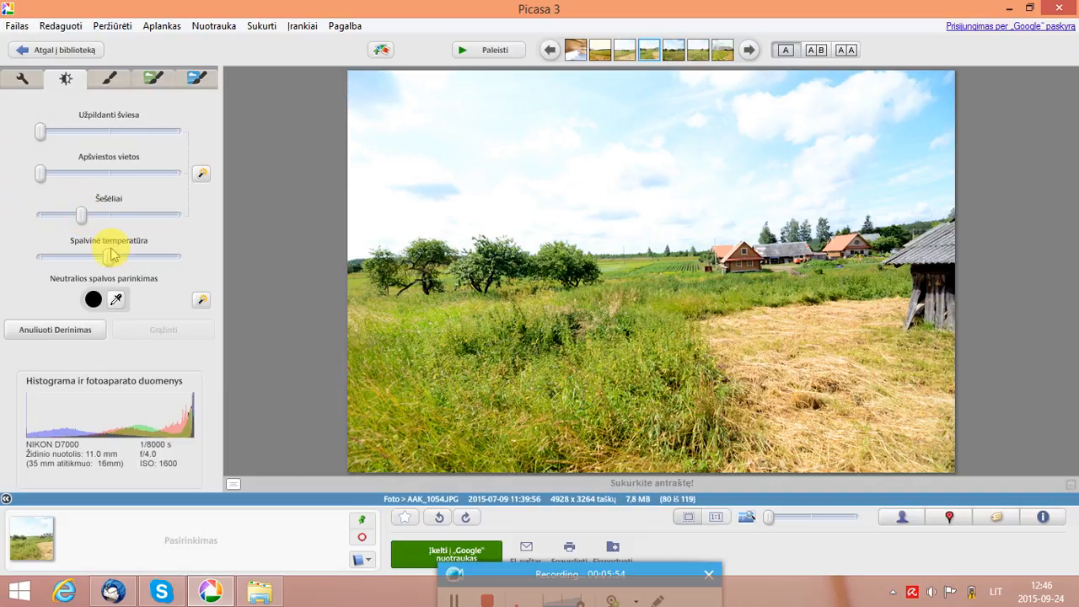
mouse_move(108, 257)
mouse_down()
mouse_move(176, 264)
mouse_move(85, 253)
mouse_move(174, 250)
mouse_move(108, 252)
mouse_up()
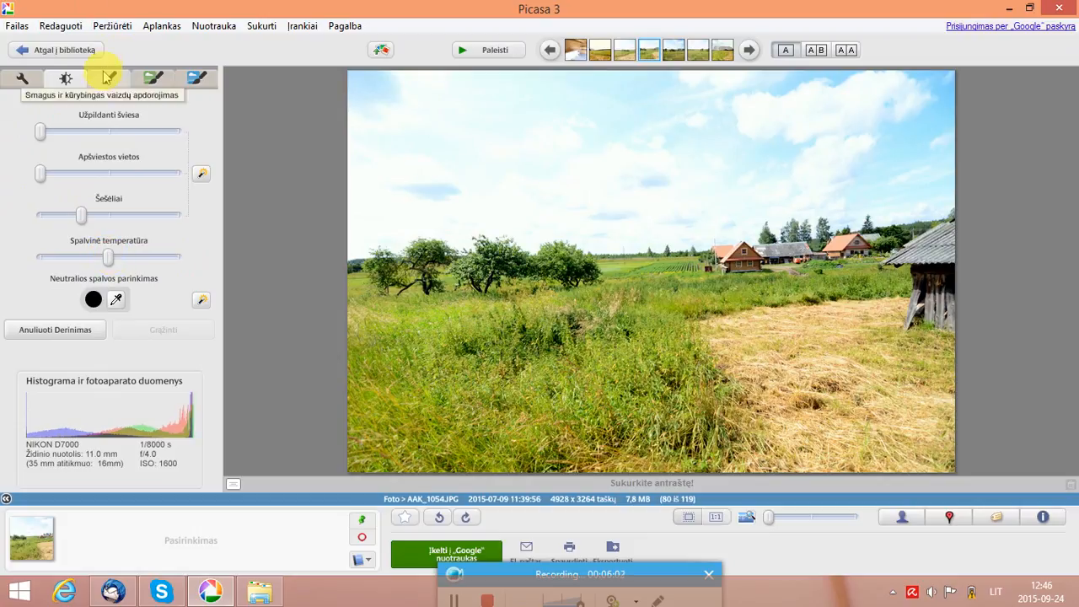
Step: Return to the library and open the photo IMG_3981.JPG from the folder "Liepkalnio g. sklypai"
click(48, 49)
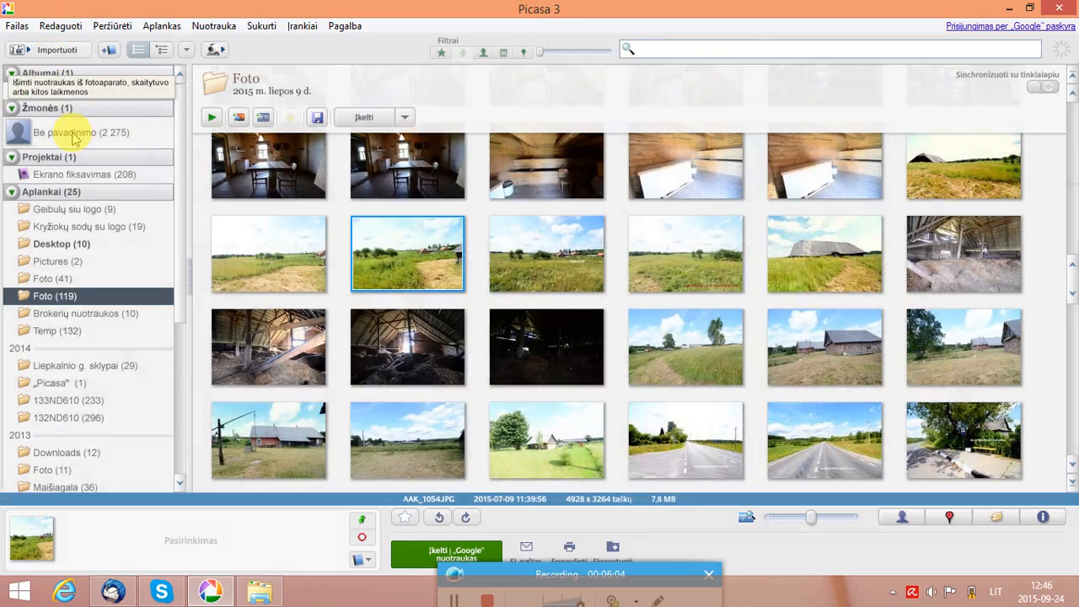
drag(177, 272, 179, 283)
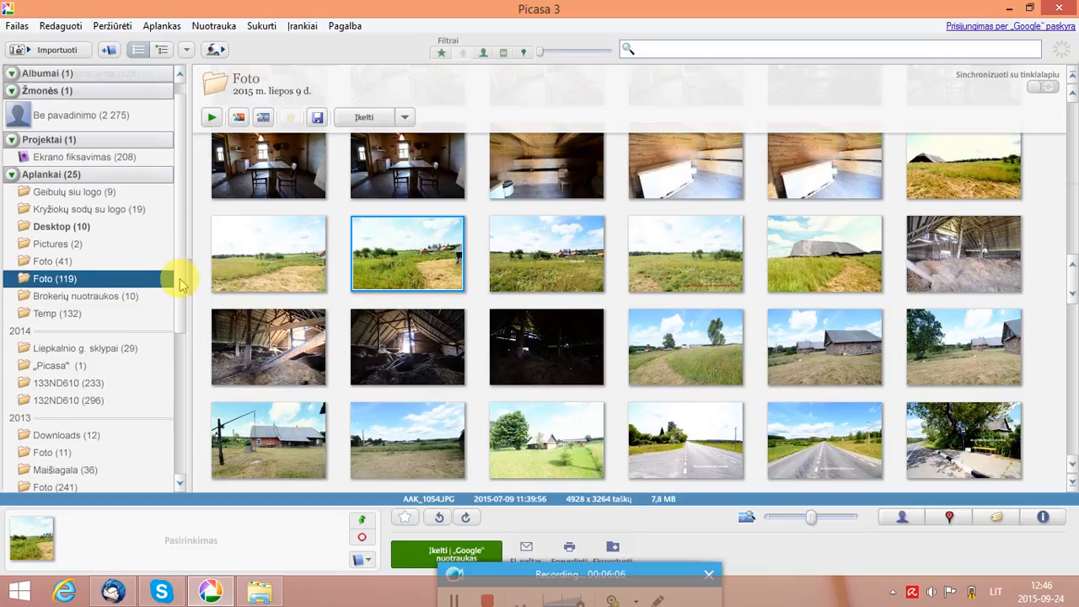
click(121, 350)
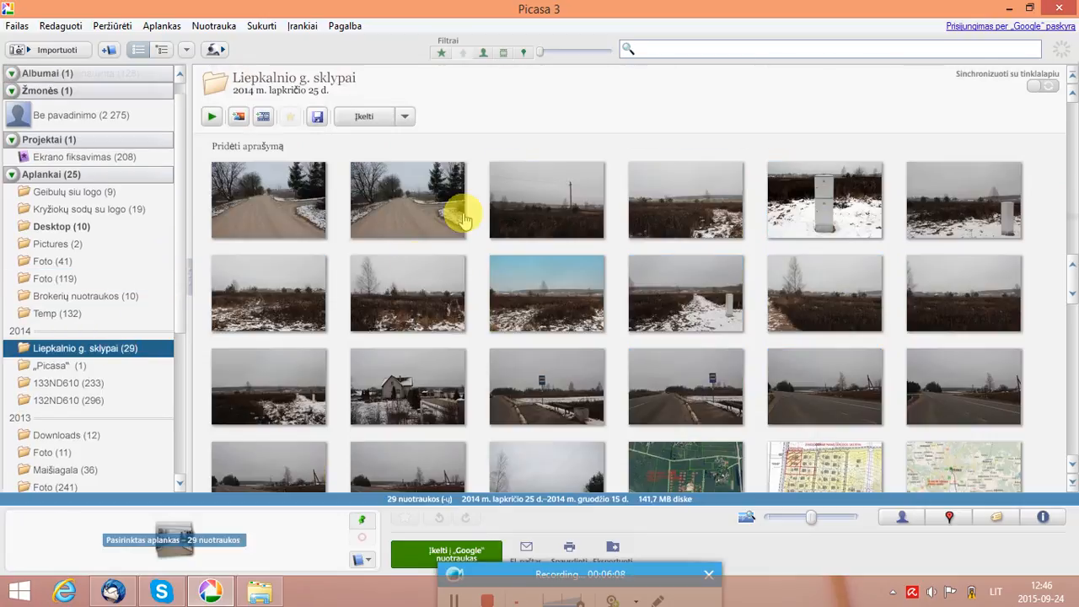
double_click(514, 199)
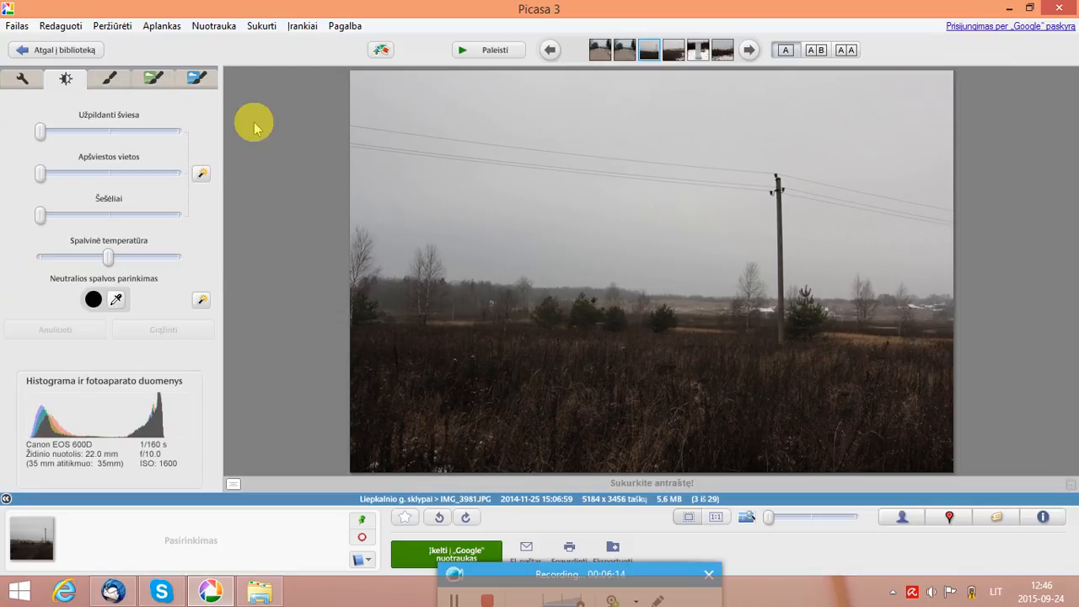
Step: Apply the graduated tint effect (Atspal. parink.) to the photo with its default white colour and settings
click(103, 79)
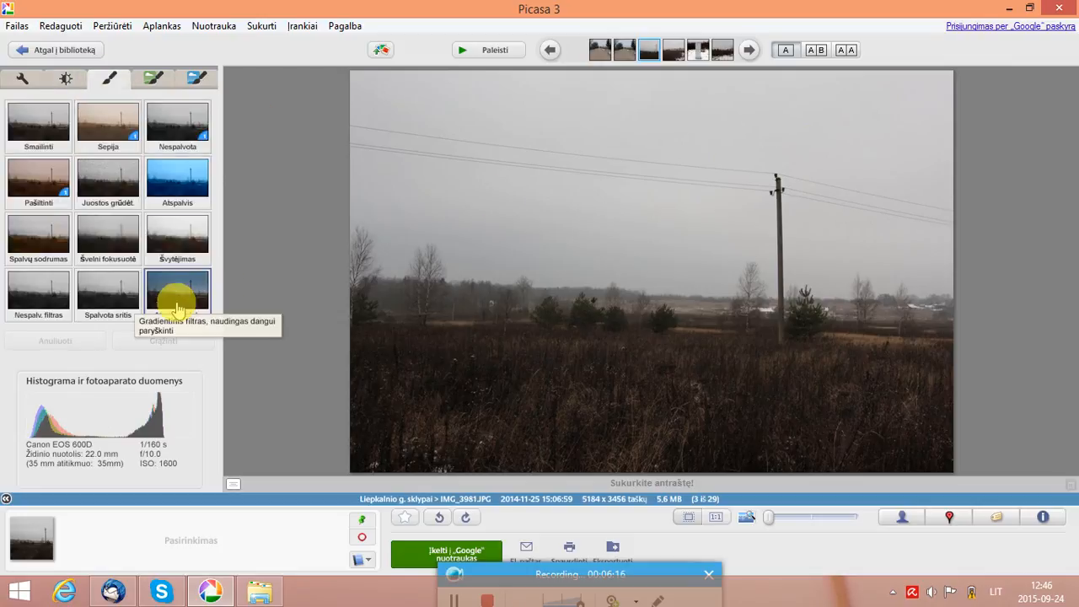
click(177, 305)
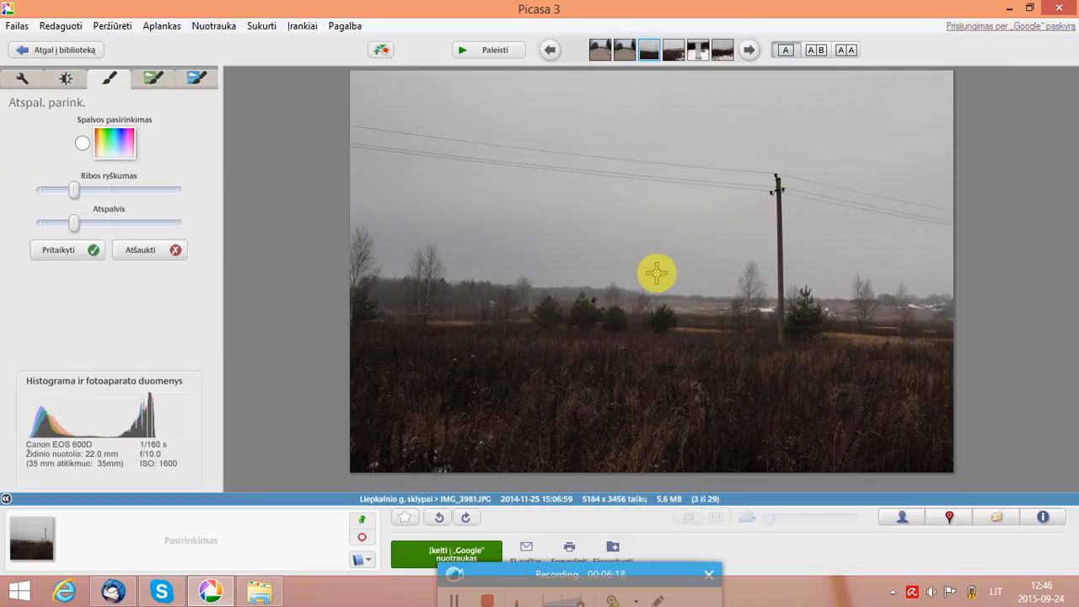
click(66, 78)
click(109, 82)
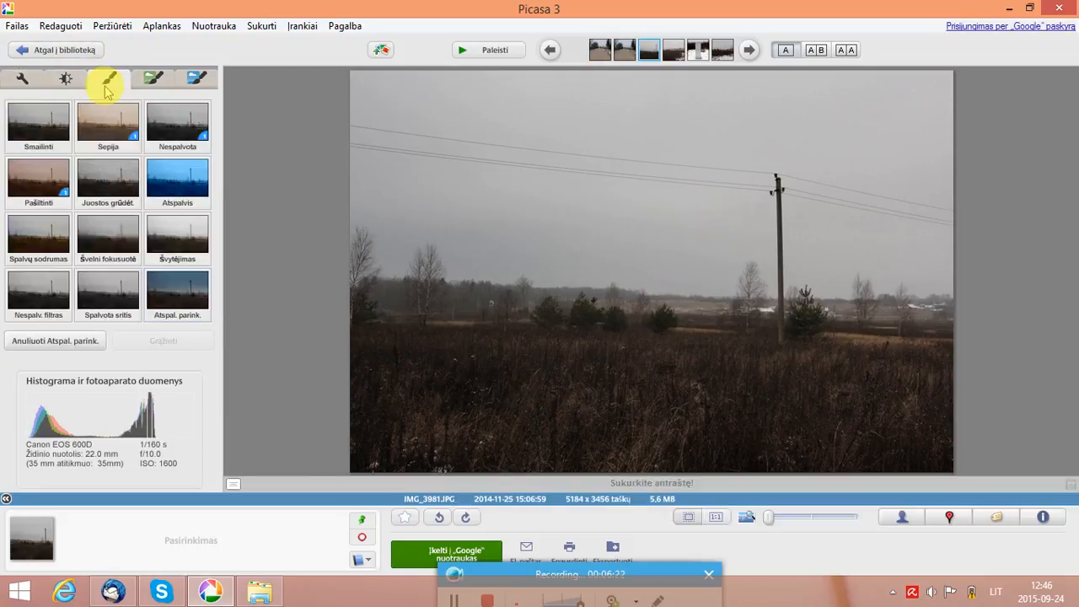
Step: Start another graduated tint, place its centre up in the sky at the power lines and reduce the shade to minimum
click(184, 289)
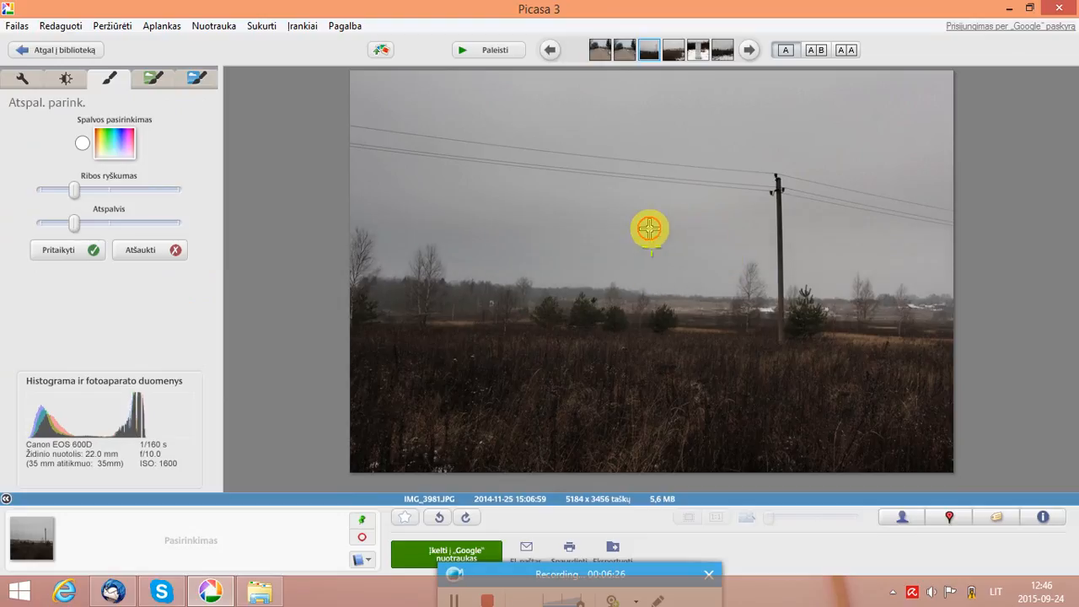
click(641, 184)
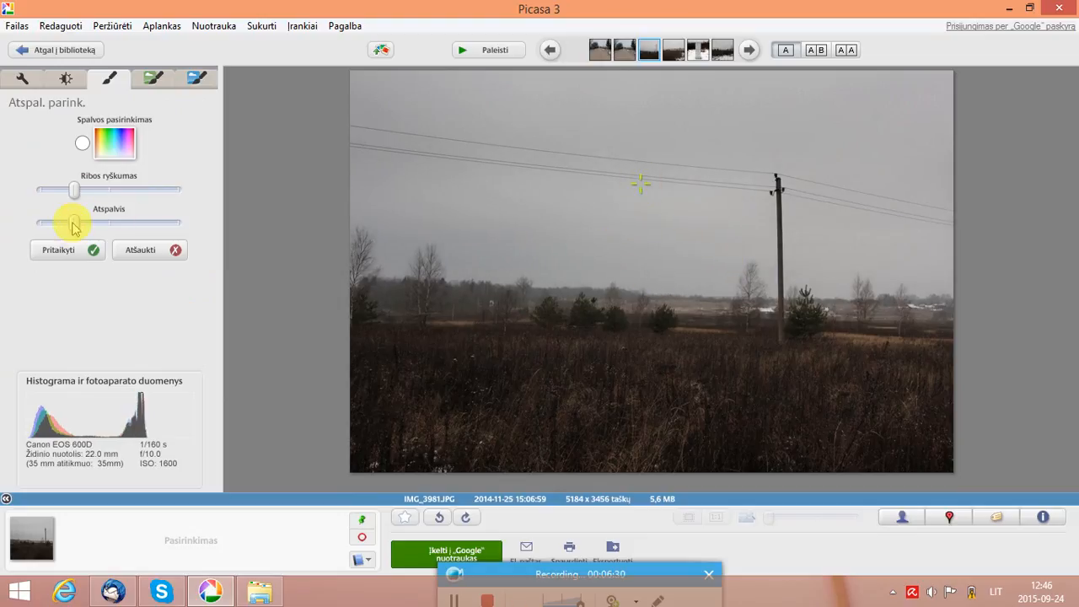
drag(75, 224, 29, 217)
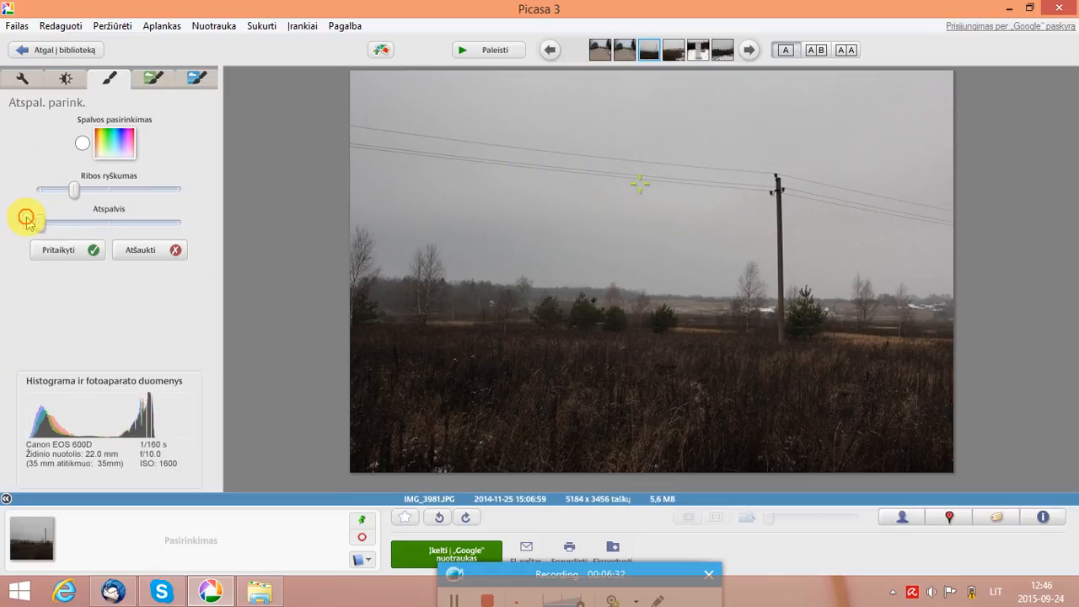
Step: Colour the graduated tint light blue, raise its feather to about 70% of the range and apply it to the sky
click(110, 149)
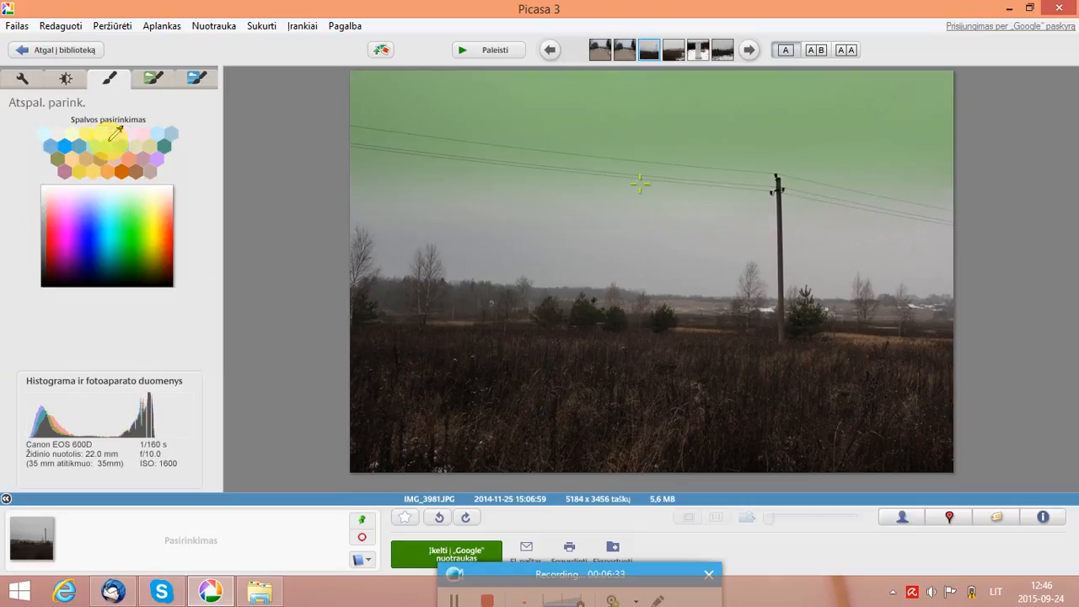
click(107, 198)
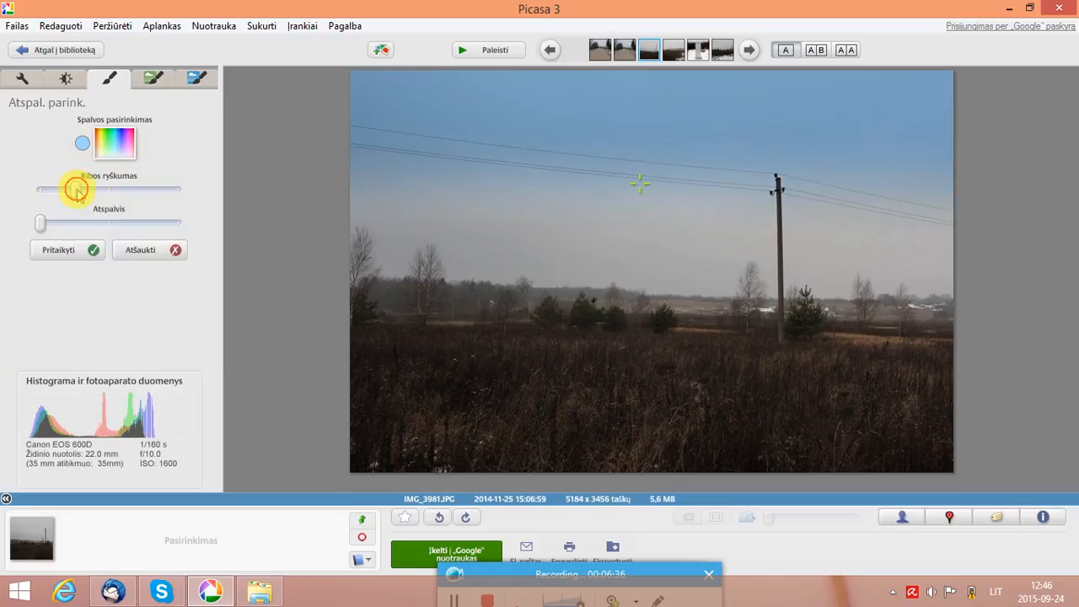
drag(77, 190, 128, 197)
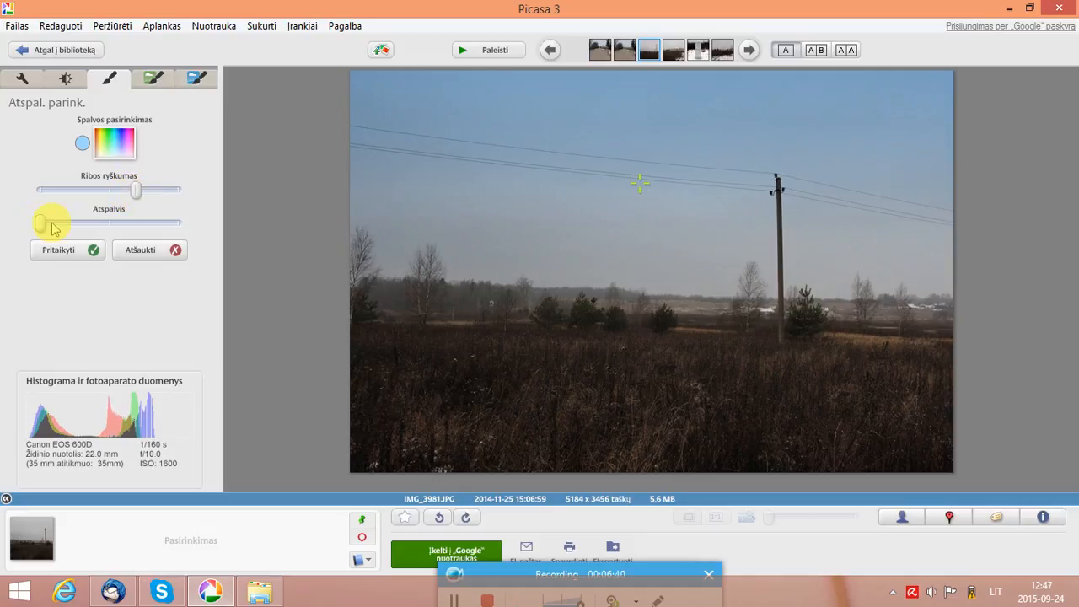
mouse_move(43, 222)
mouse_down()
mouse_move(166, 226)
mouse_move(42, 235)
mouse_up()
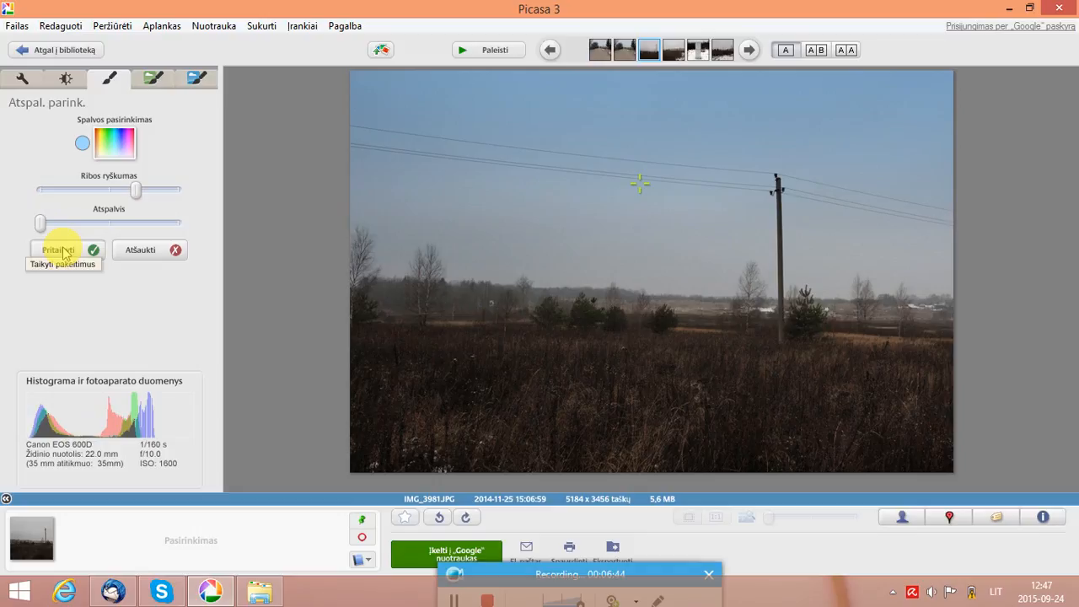
click(64, 250)
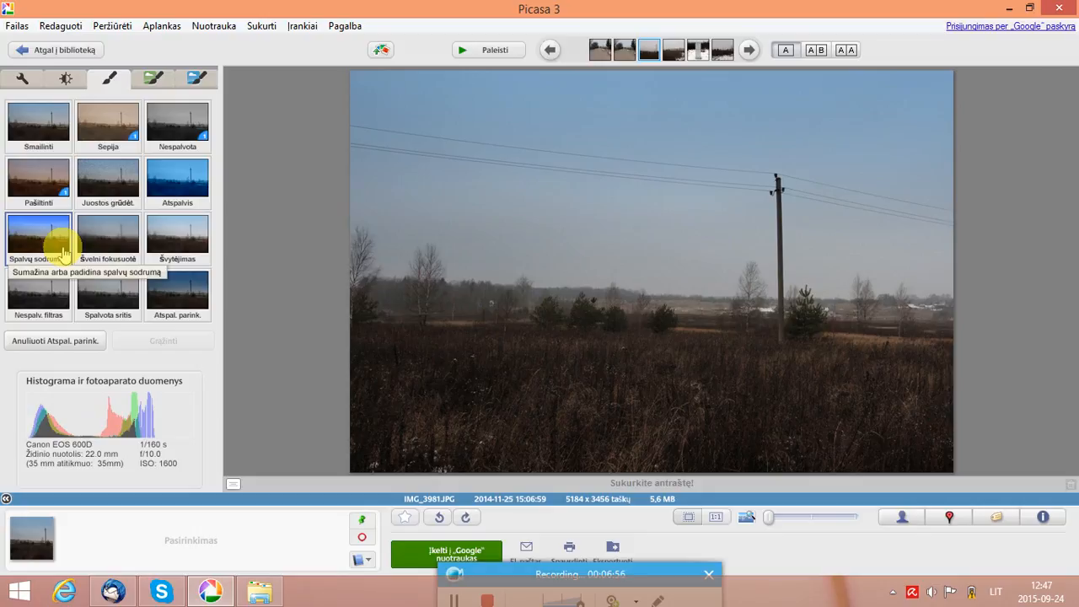
Step: Dismiss the battery notice, apply a further graduated tint in dark grey to the sky and return to the basic fixes
click(187, 286)
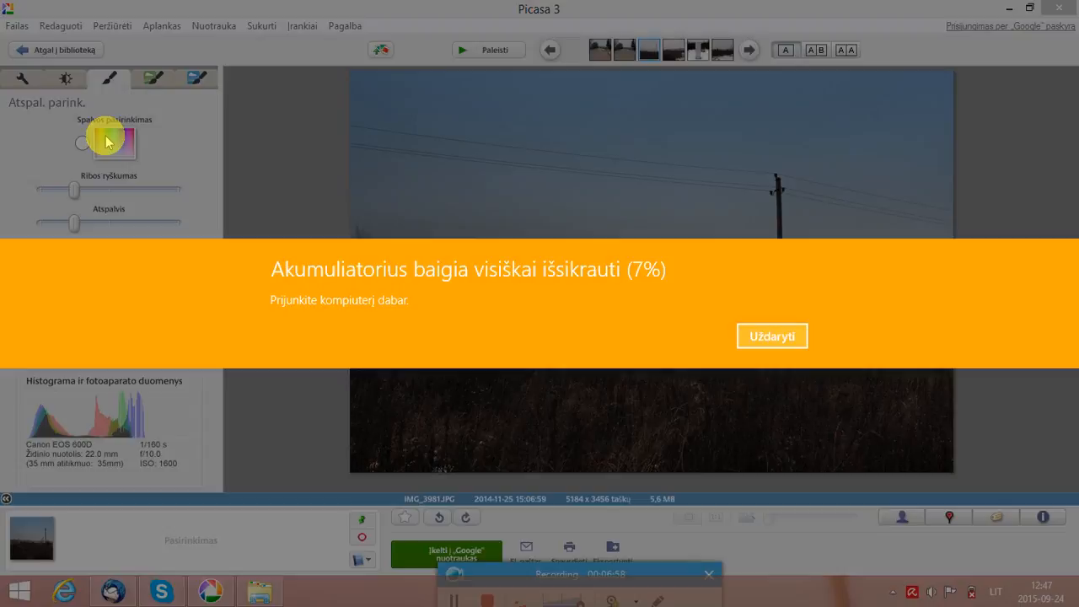
click(738, 336)
click(108, 143)
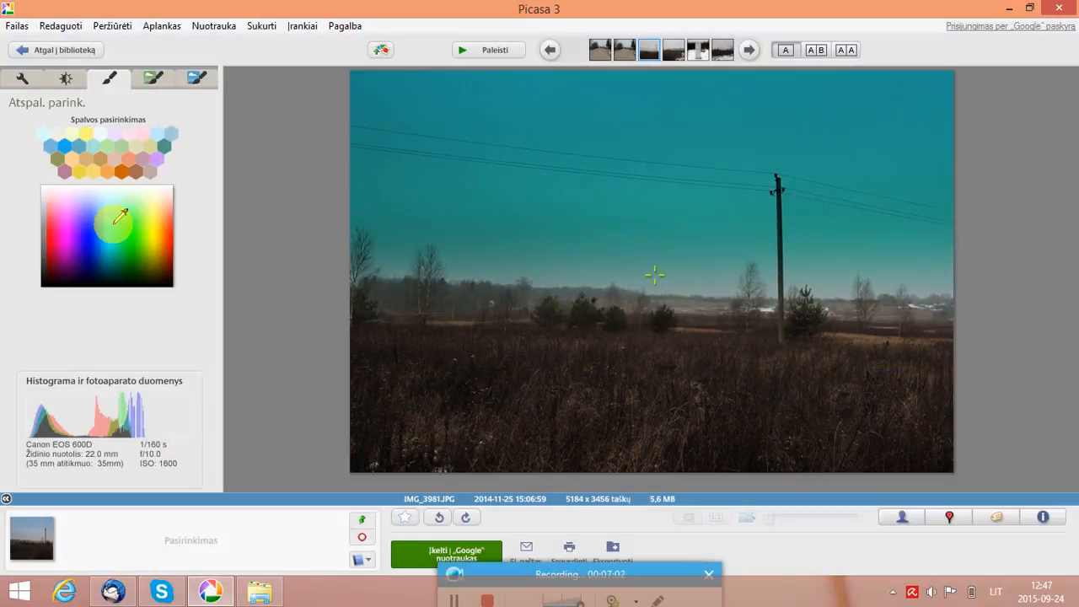
click(250, 238)
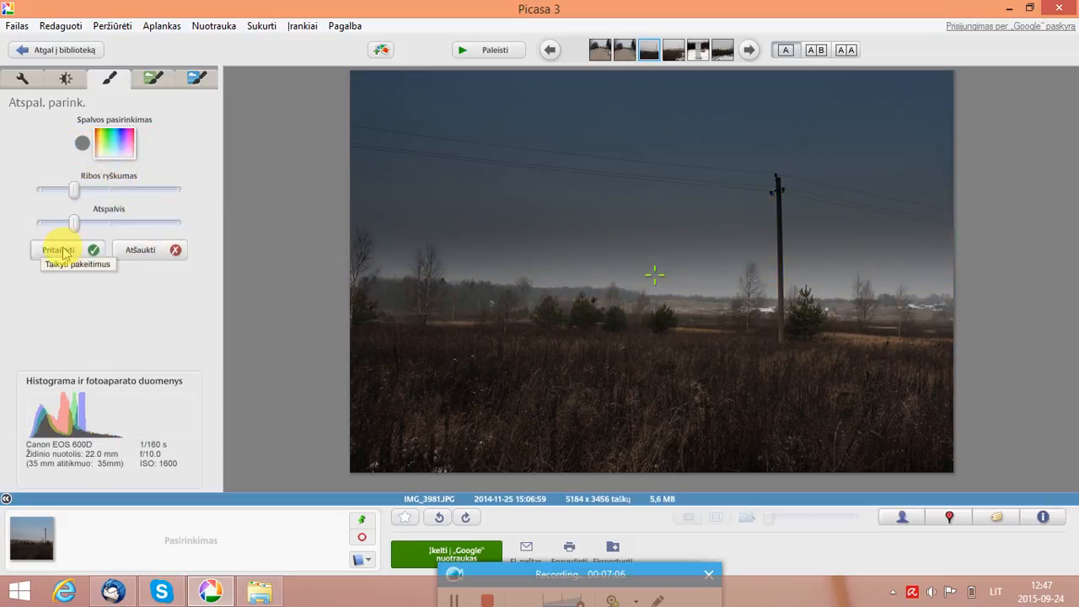
click(23, 77)
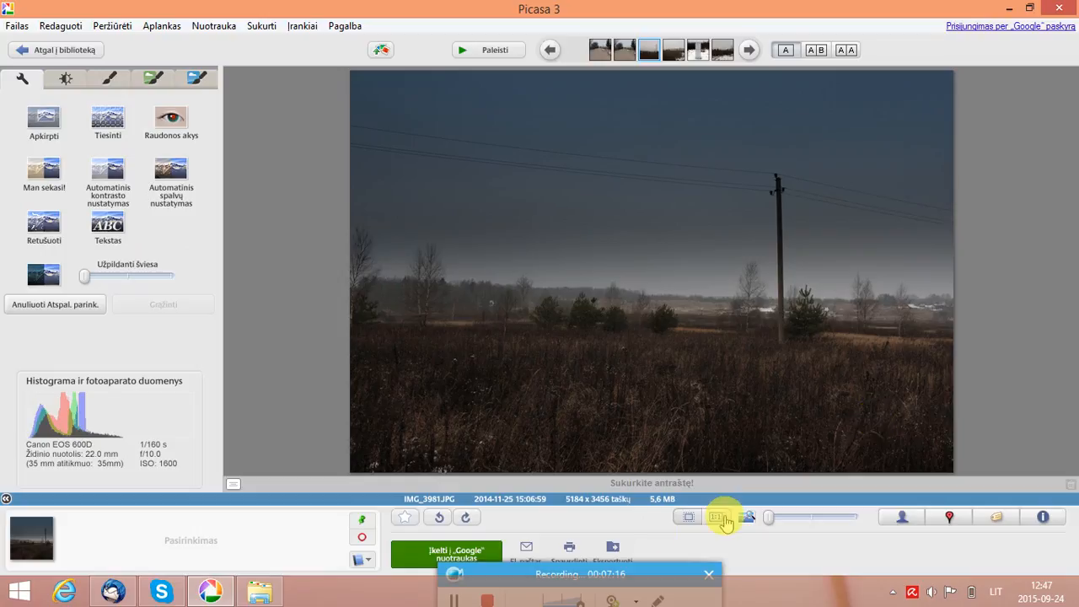
drag(597, 572, 603, 384)
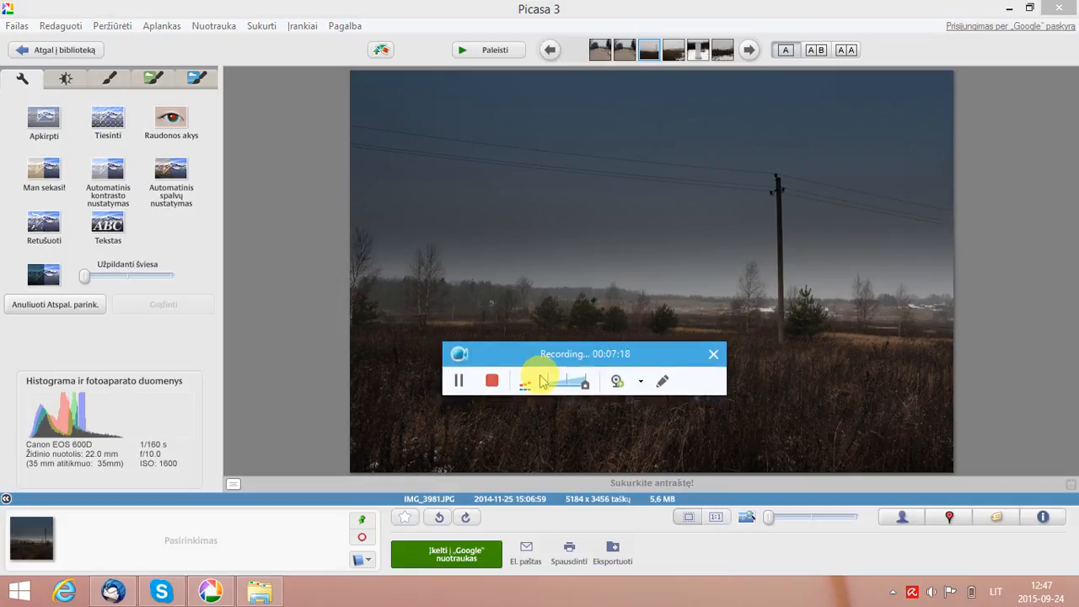